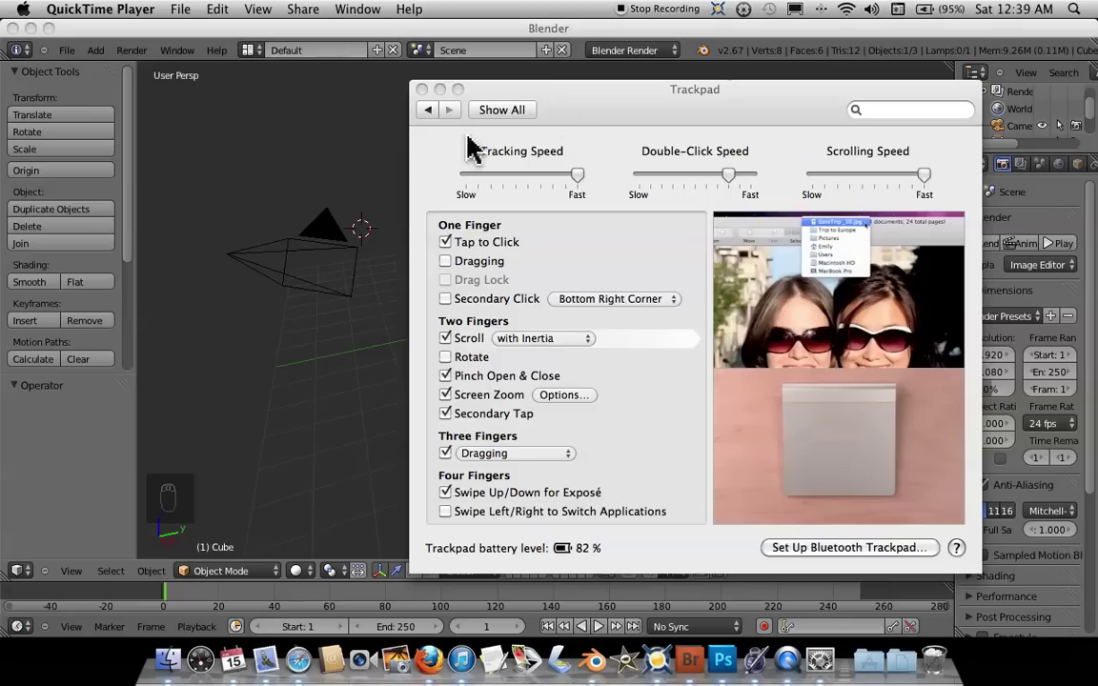
Step: Bring the System Preferences Trackpad window to the front
click(615, 106)
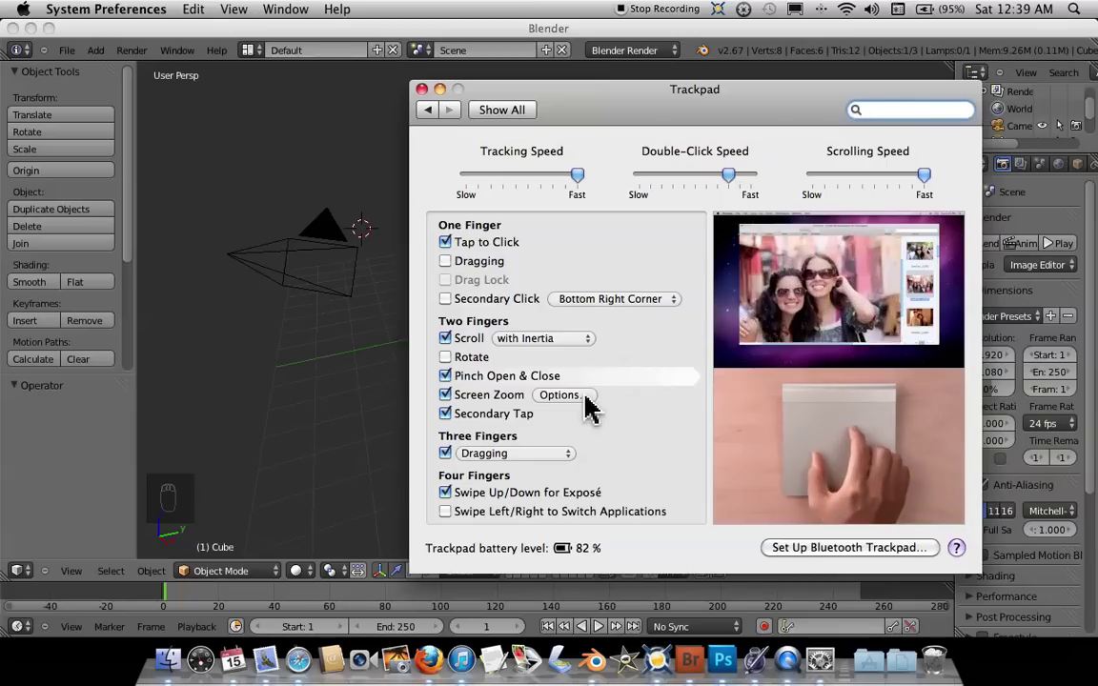
Step: Look over the Screen Zoom options, then dismiss them with Done
click(564, 395)
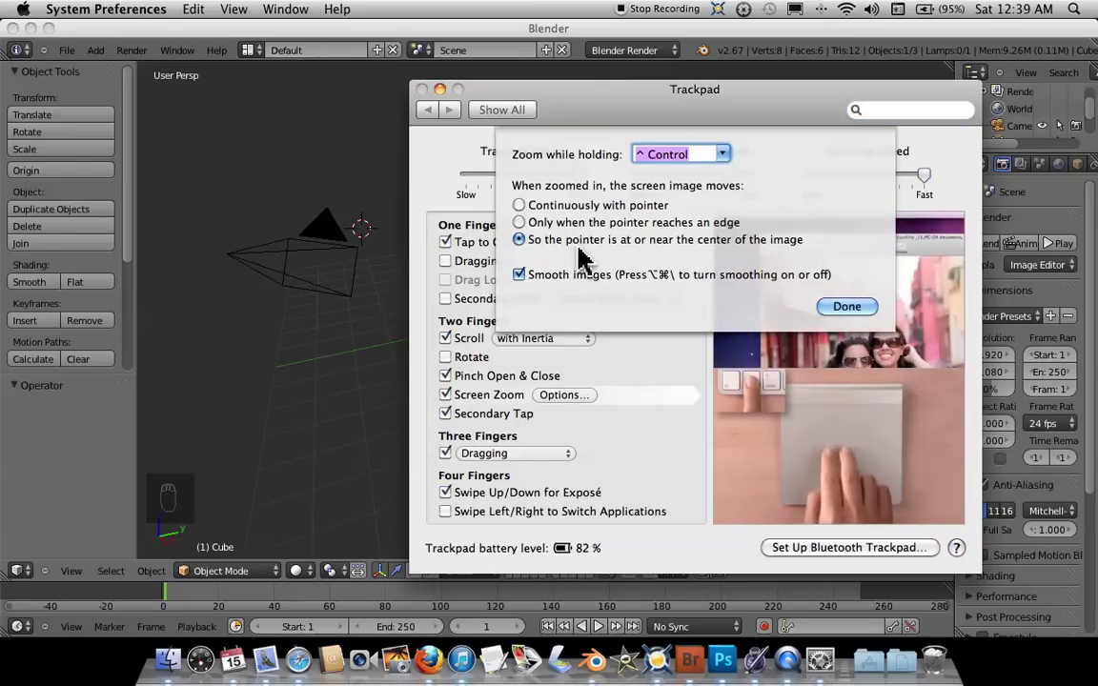
click(867, 309)
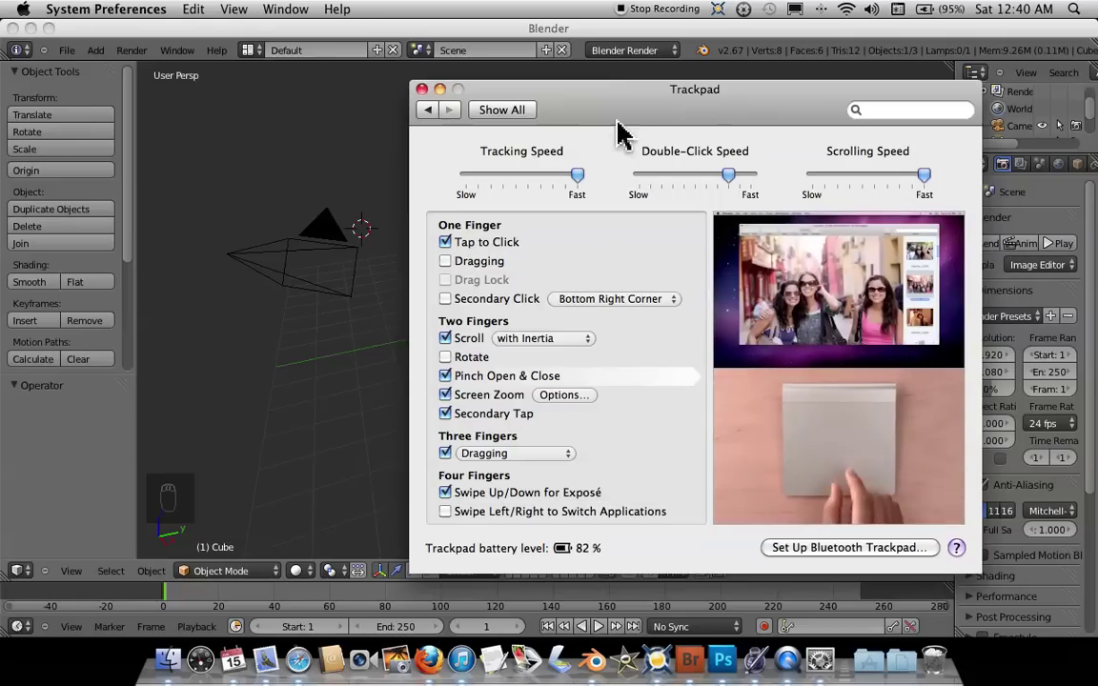
Step: Close the Trackpad settings and open Blender's User Preferences on the Input section
click(421, 88)
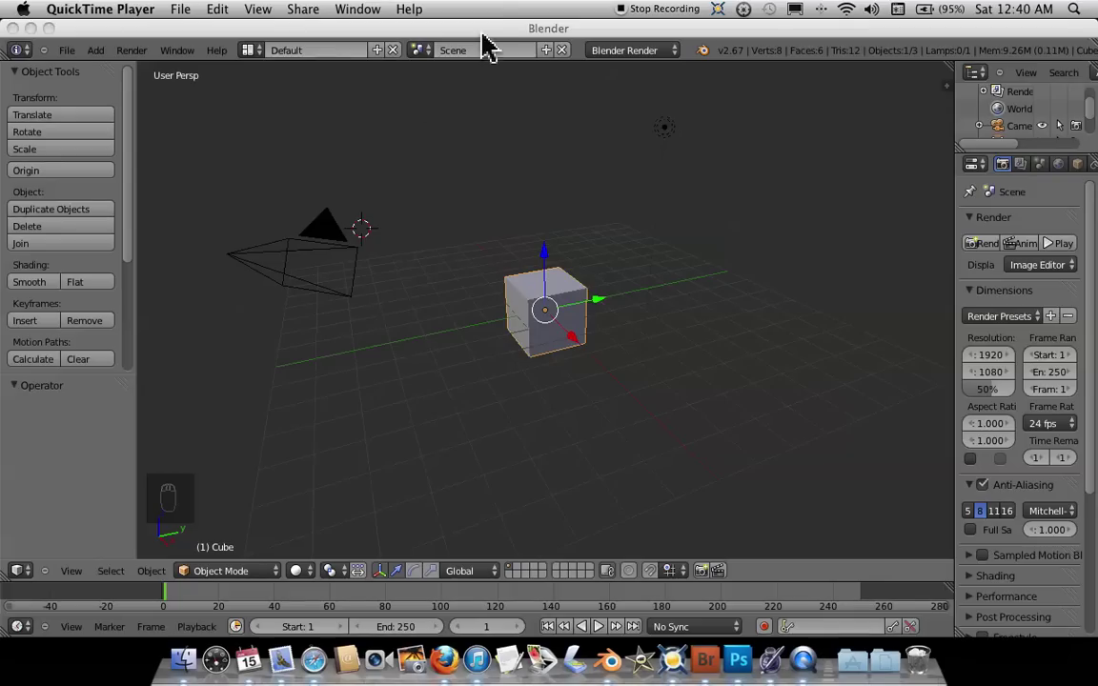
click(489, 30)
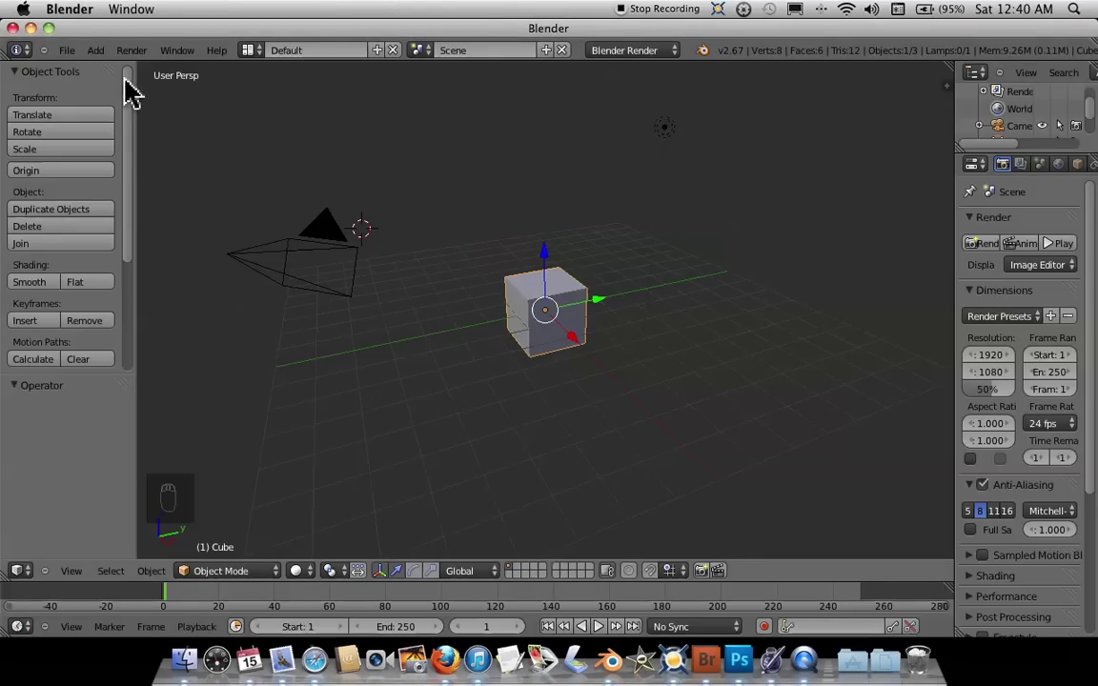
click(67, 52)
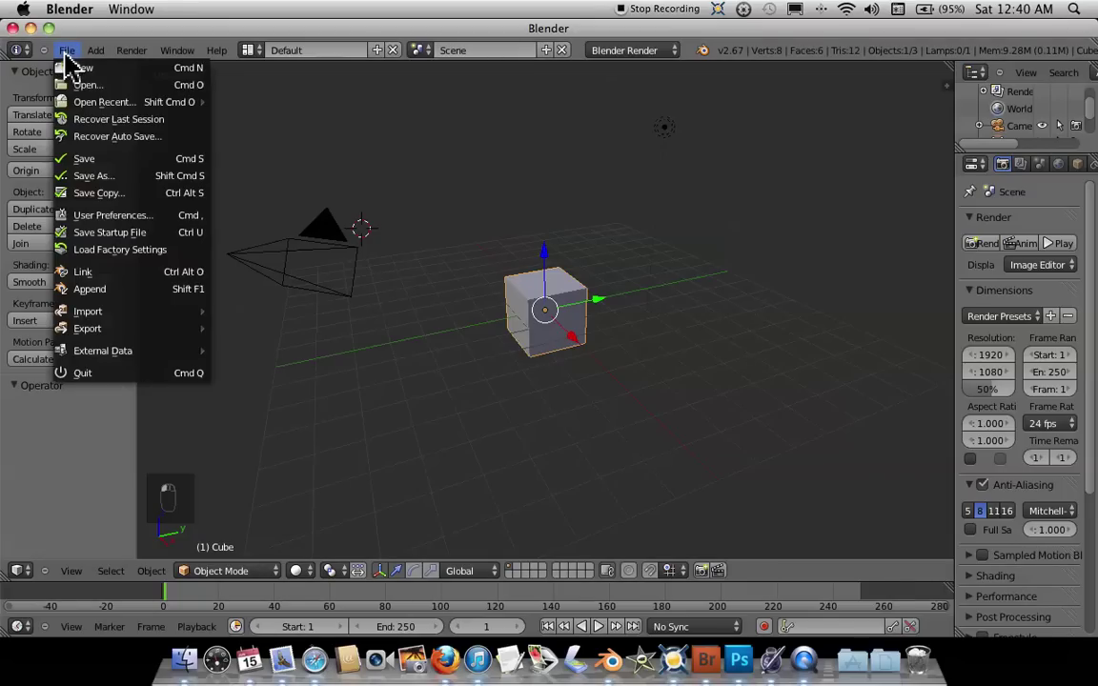
click(81, 217)
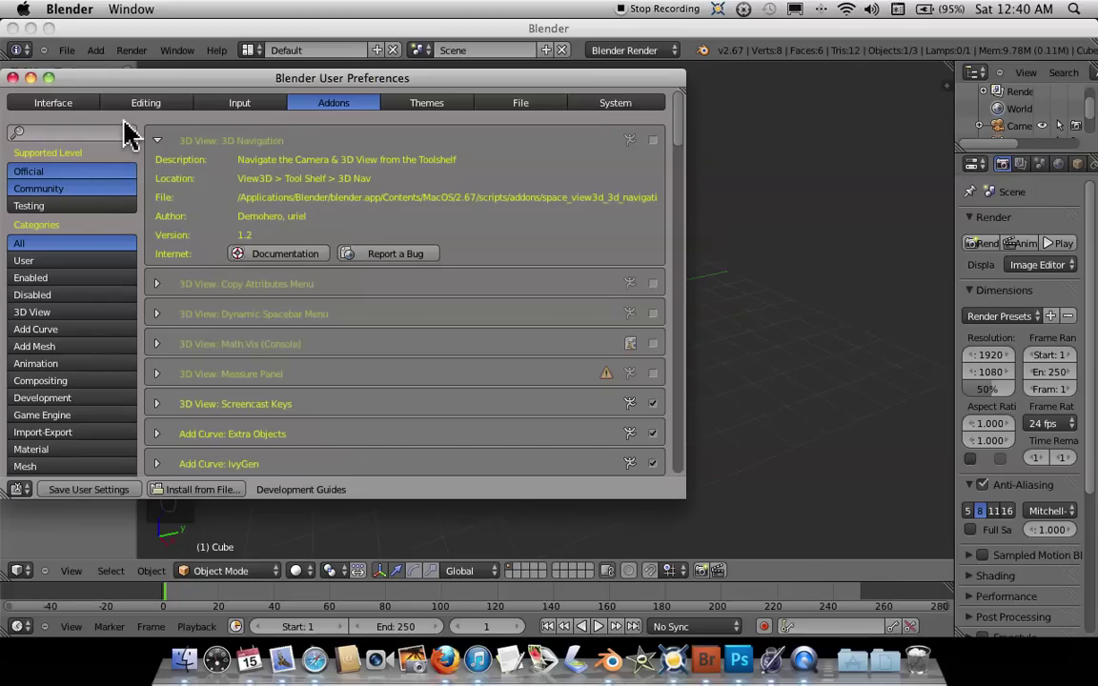
click(241, 105)
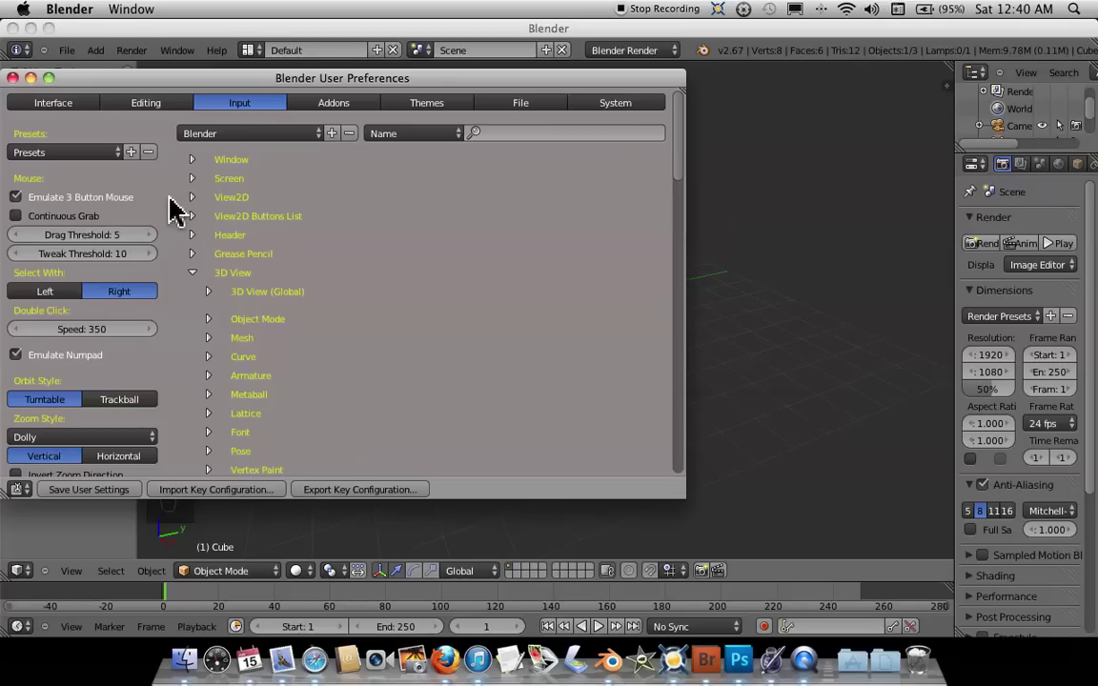
Step: Scroll the Input keymap list down to Transform Modal Map and collapse that entry
scroll(169, 209, down, 4)
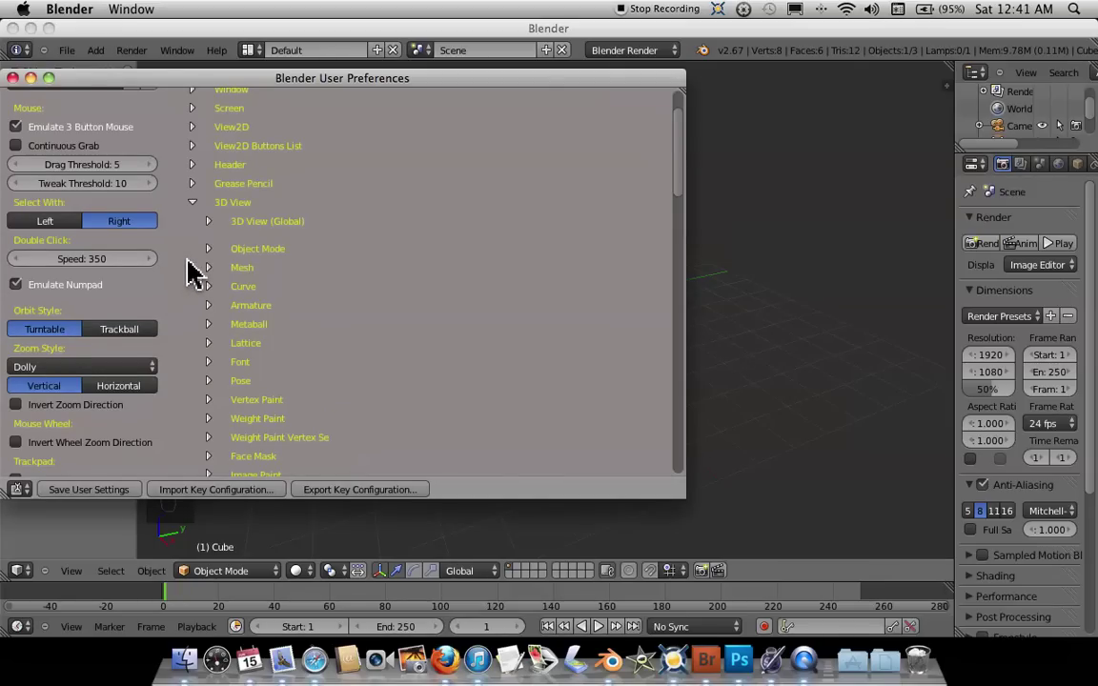
scroll(195, 275, down, 3)
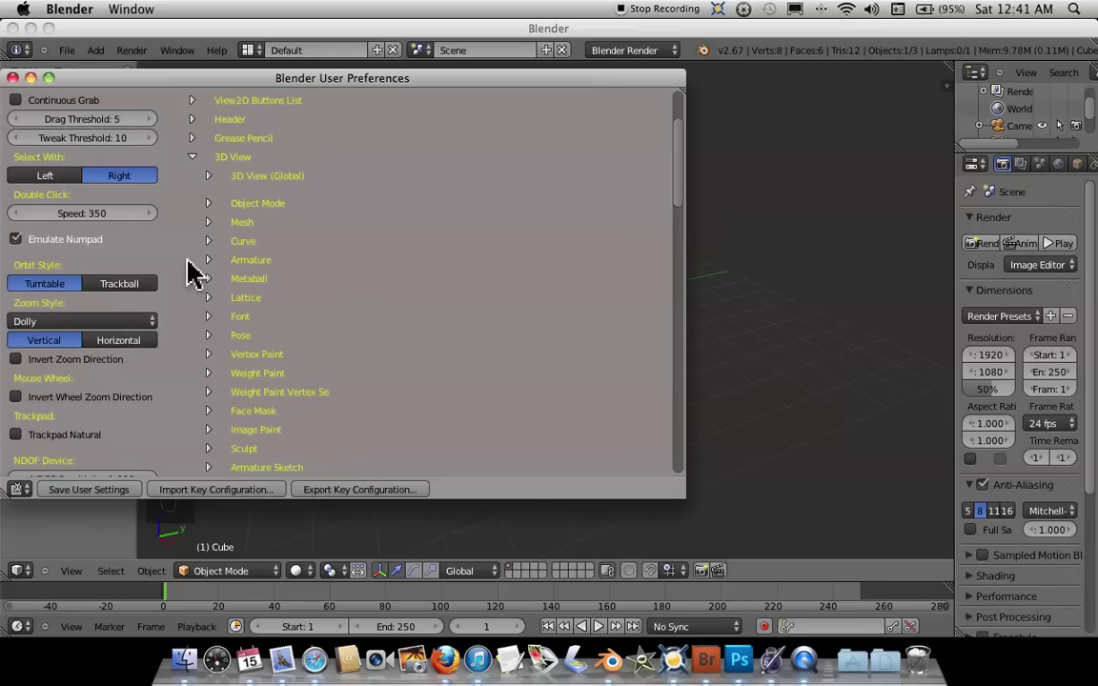
scroll(258, 269, down, 6)
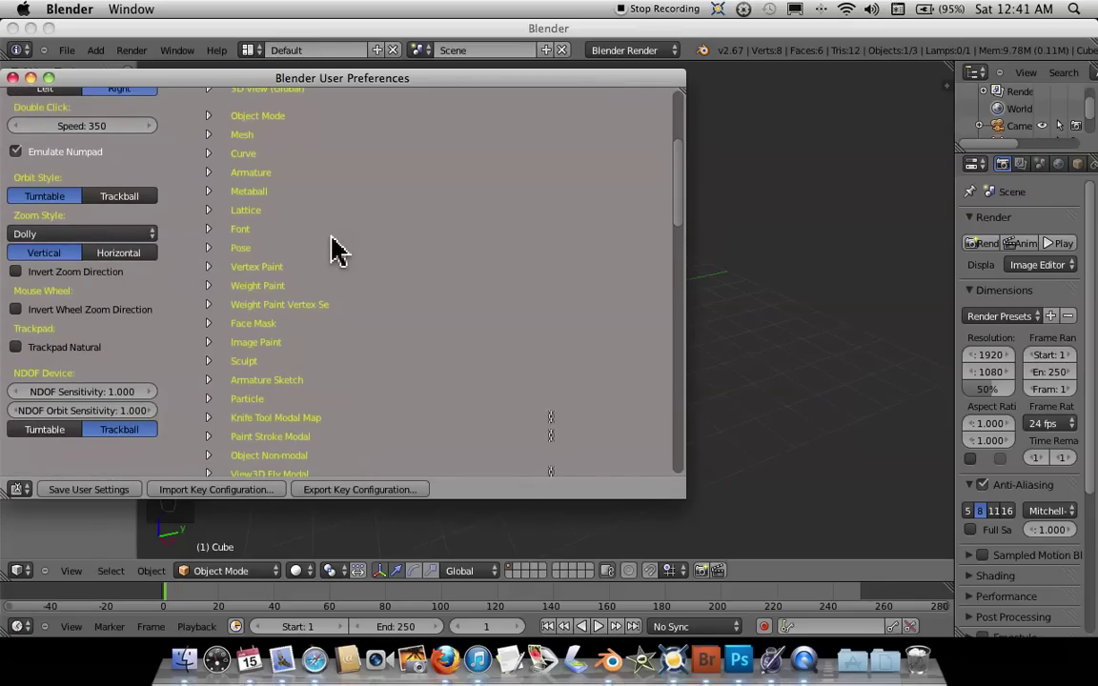
scroll(334, 250, down, 15)
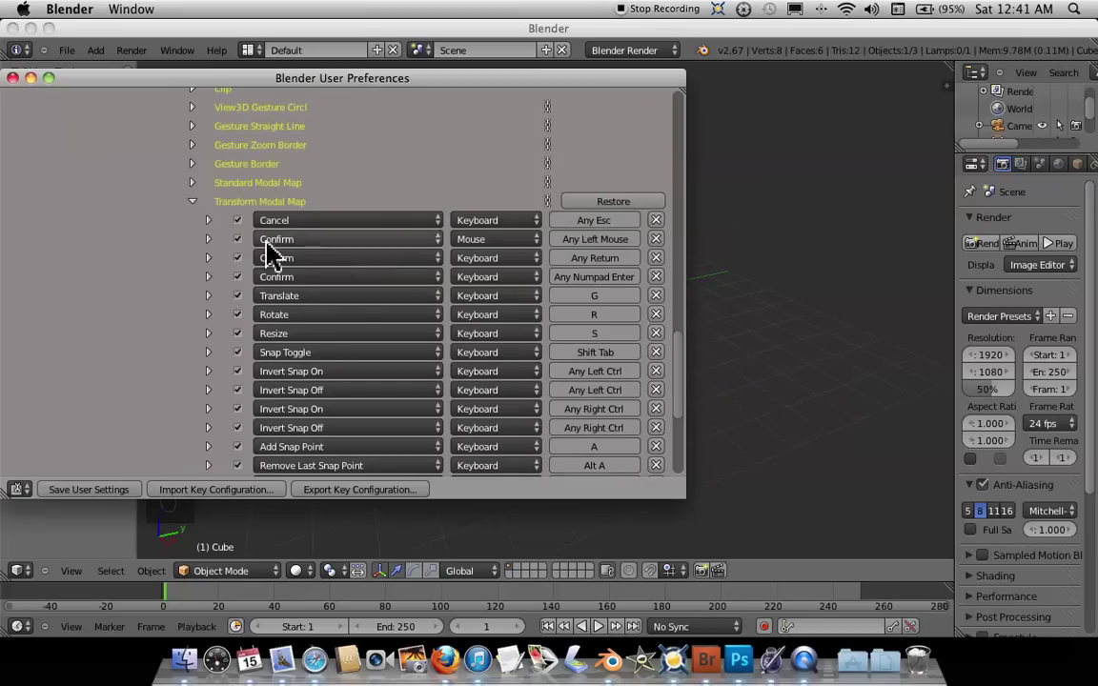
click(192, 204)
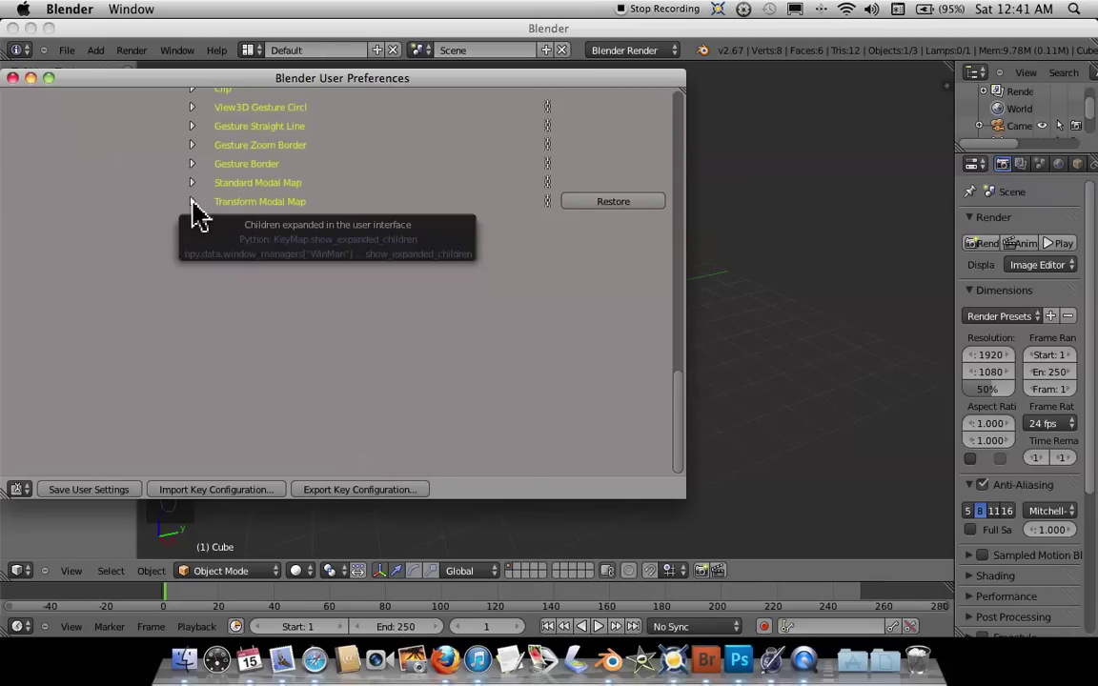
Step: Bind Increase Proportional Influence in the Transform Modal Map to the Up Arrow key
click(192, 204)
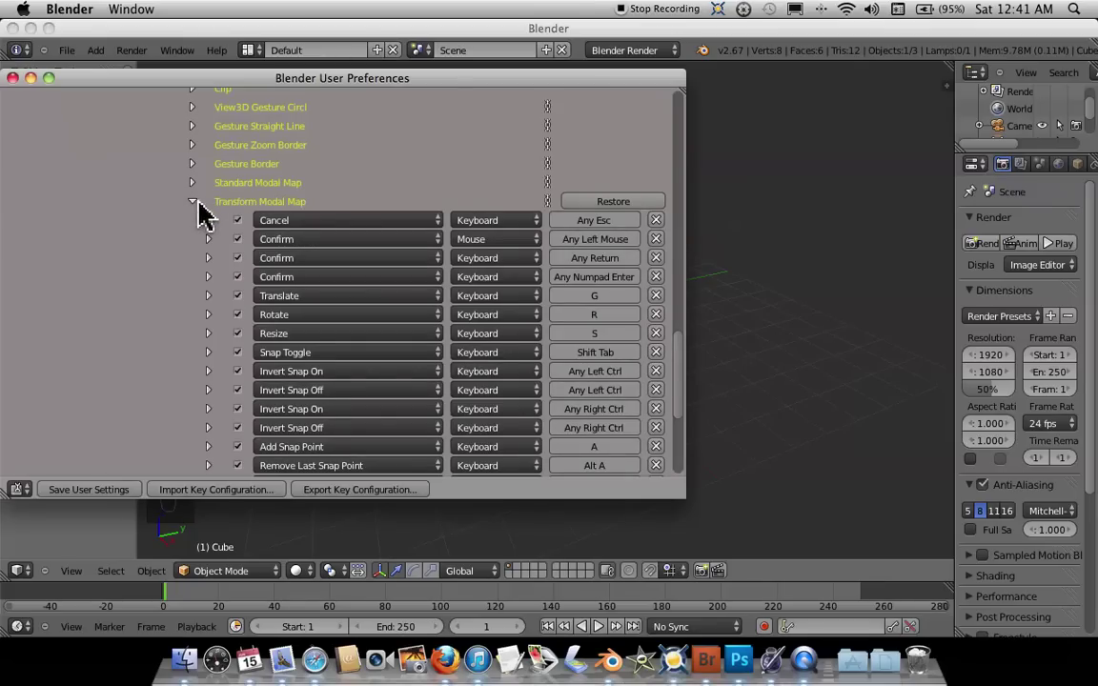
scroll(437, 172, down, 6)
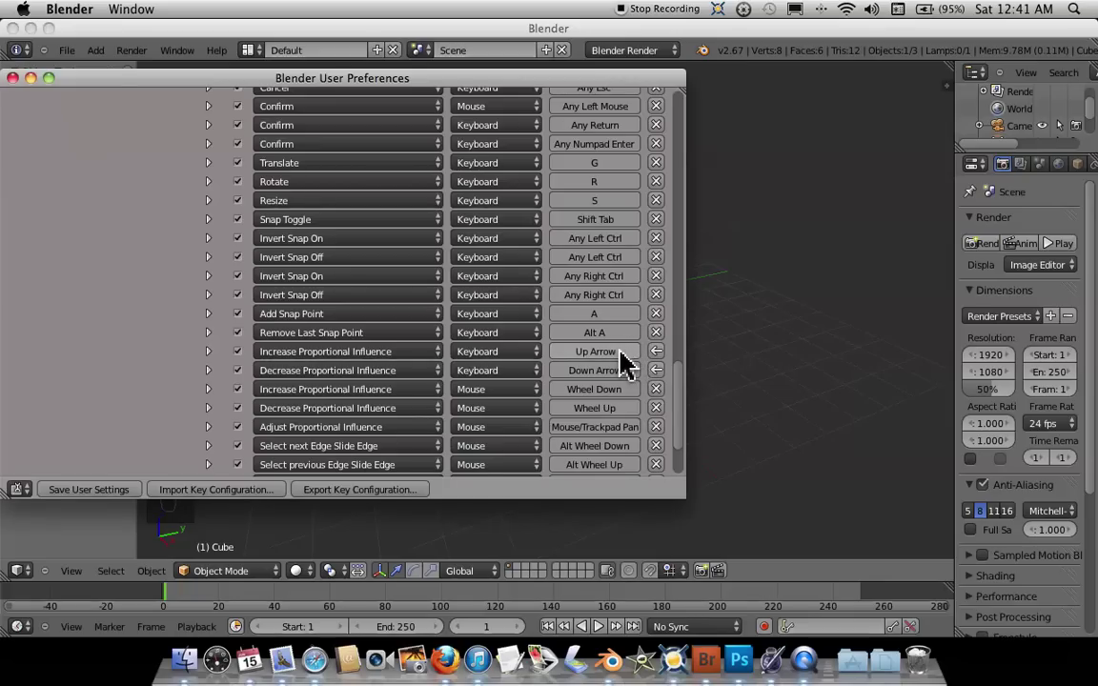
click(624, 354)
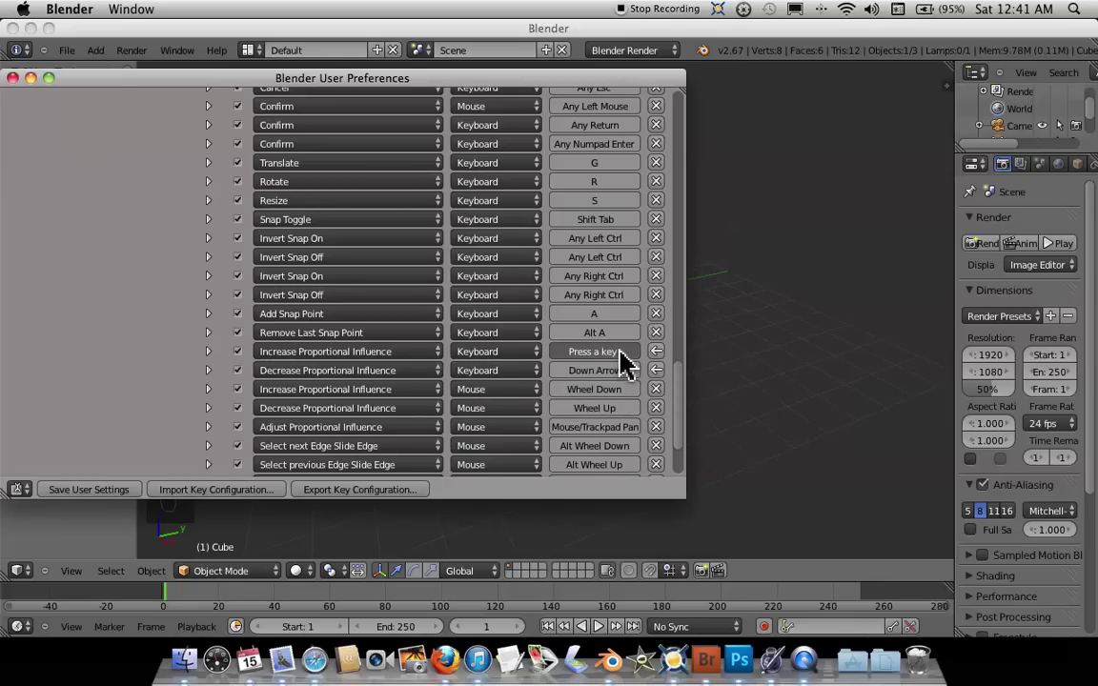
key(Up)
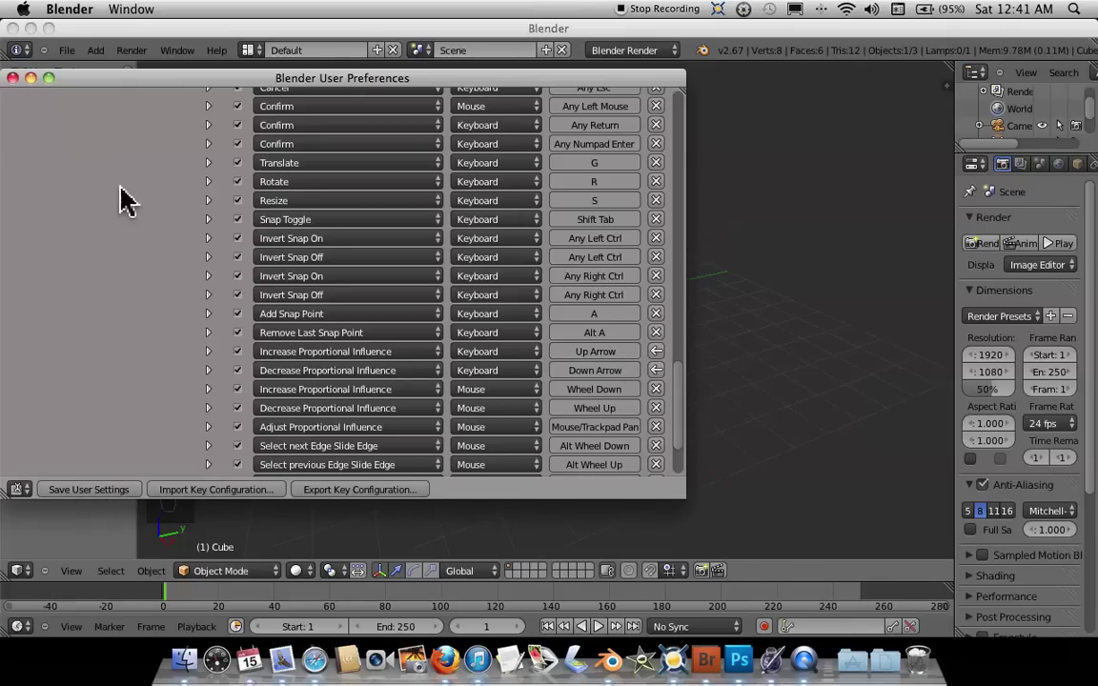
Step: Close User Preferences and place the 3D cursor below right of the default cube
click(13, 78)
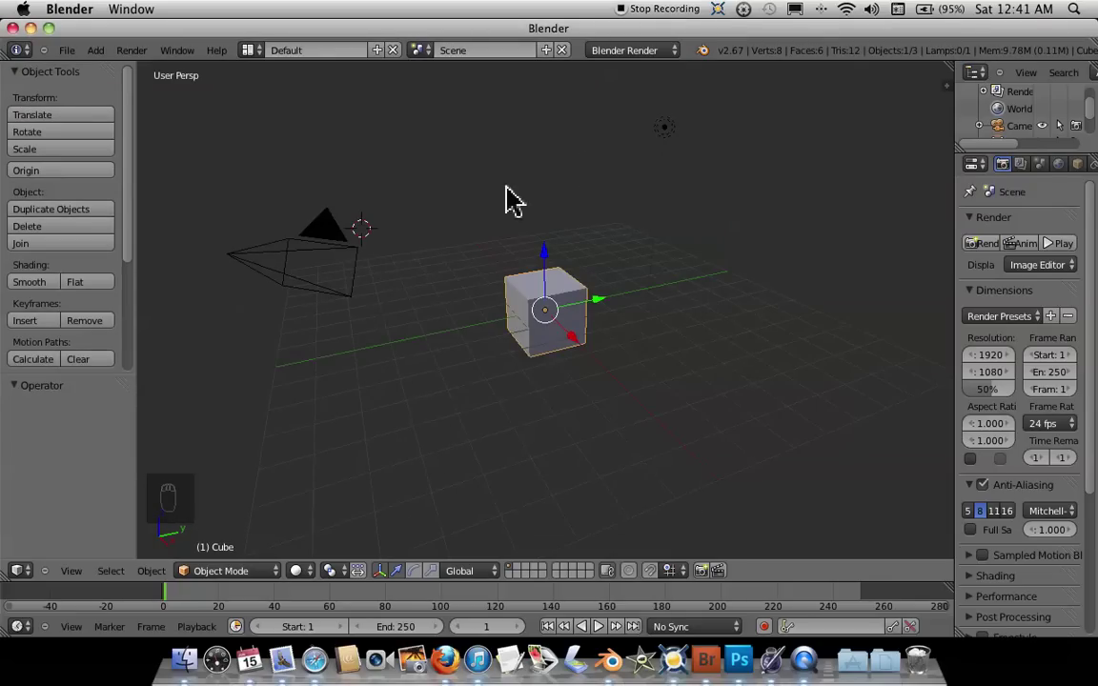
click(644, 394)
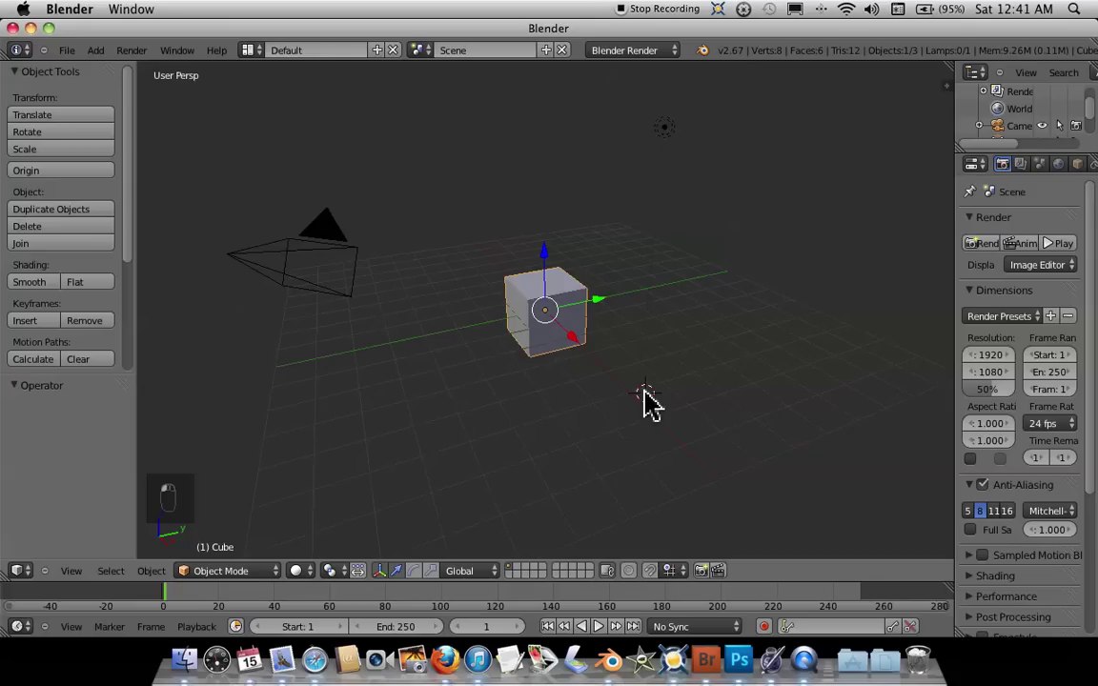
scroll(710, 401, left, 10)
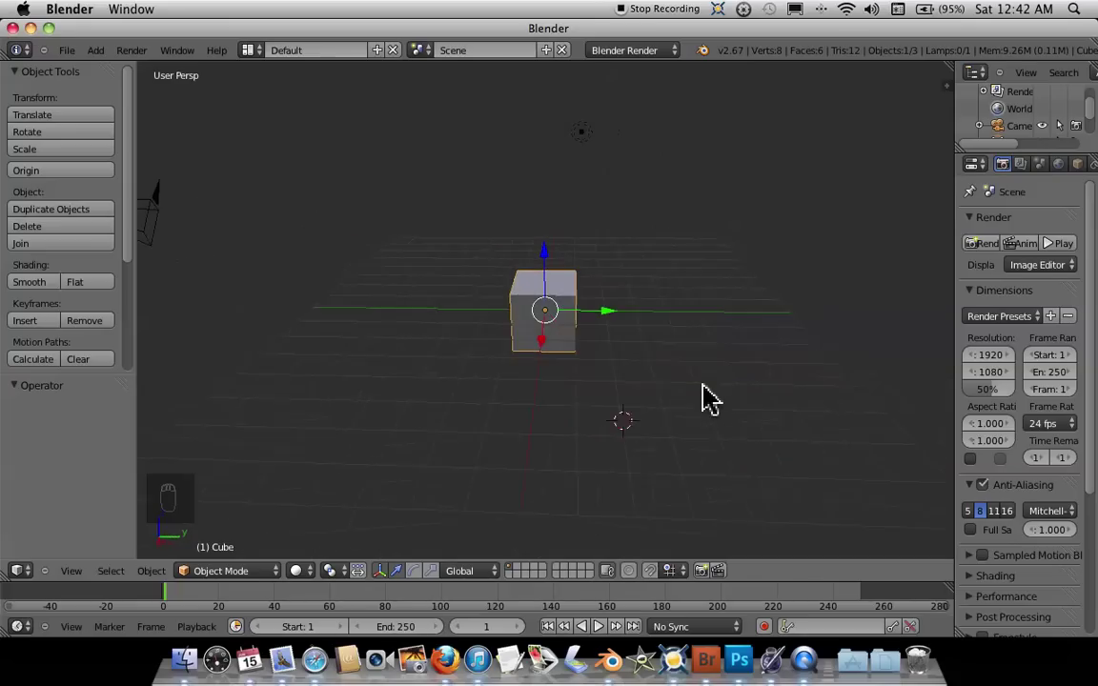
scroll(710, 400, left, 10)
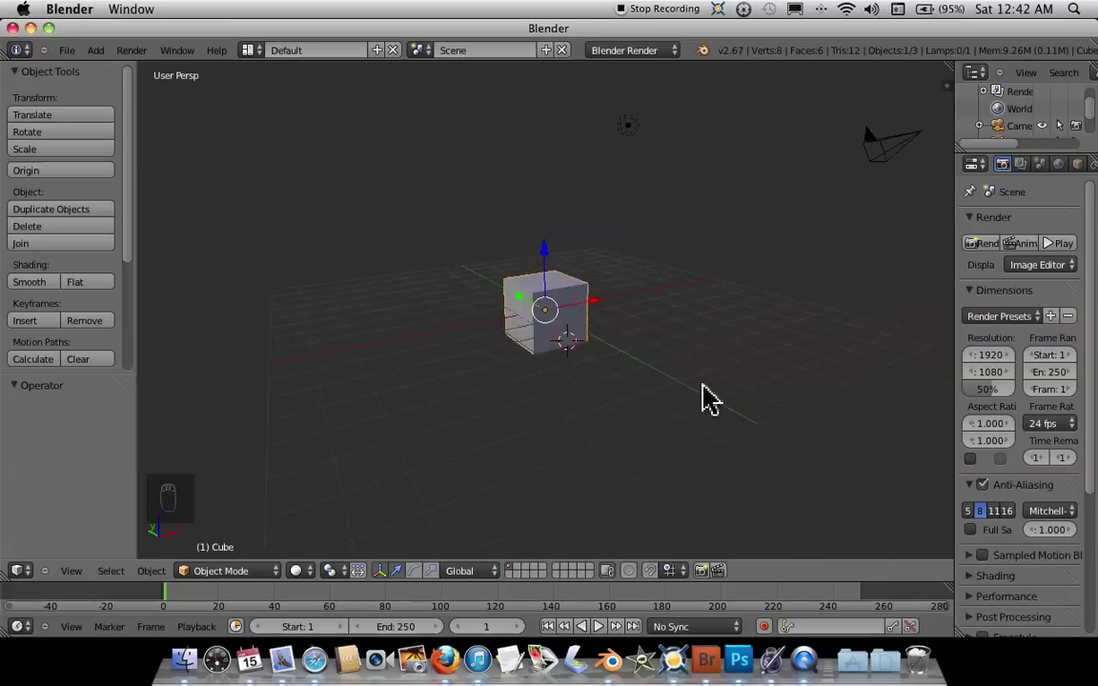
scroll(710, 400, left, 10)
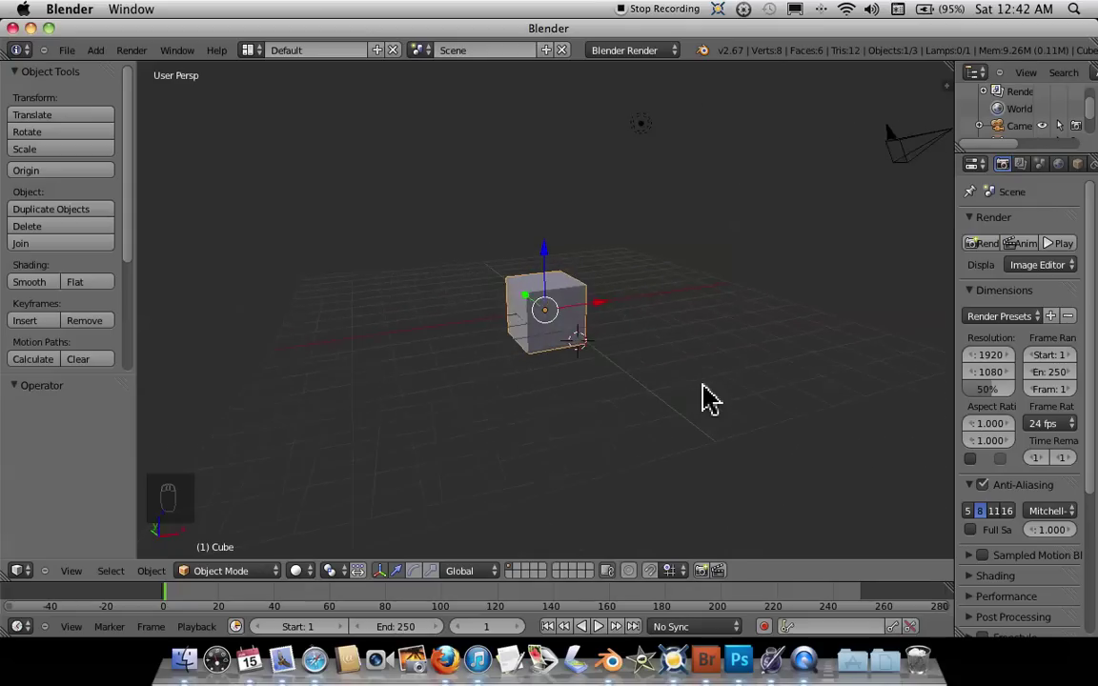
scroll(710, 400, right, 10)
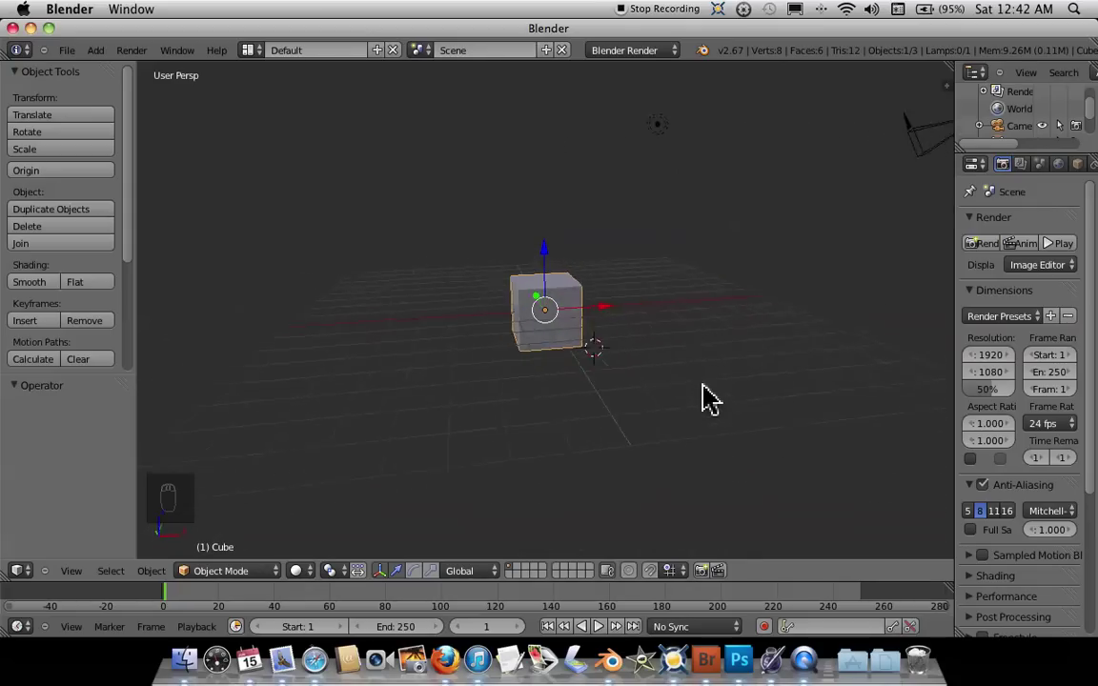
scroll(711, 400, right, 10)
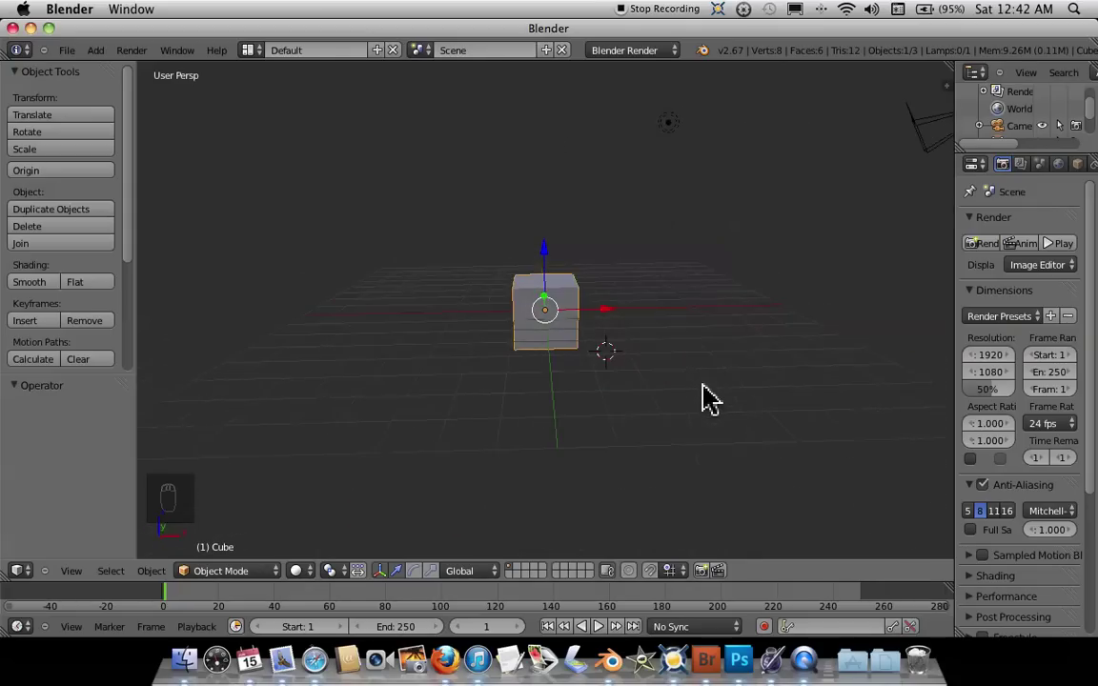
scroll(710, 400, right, 2)
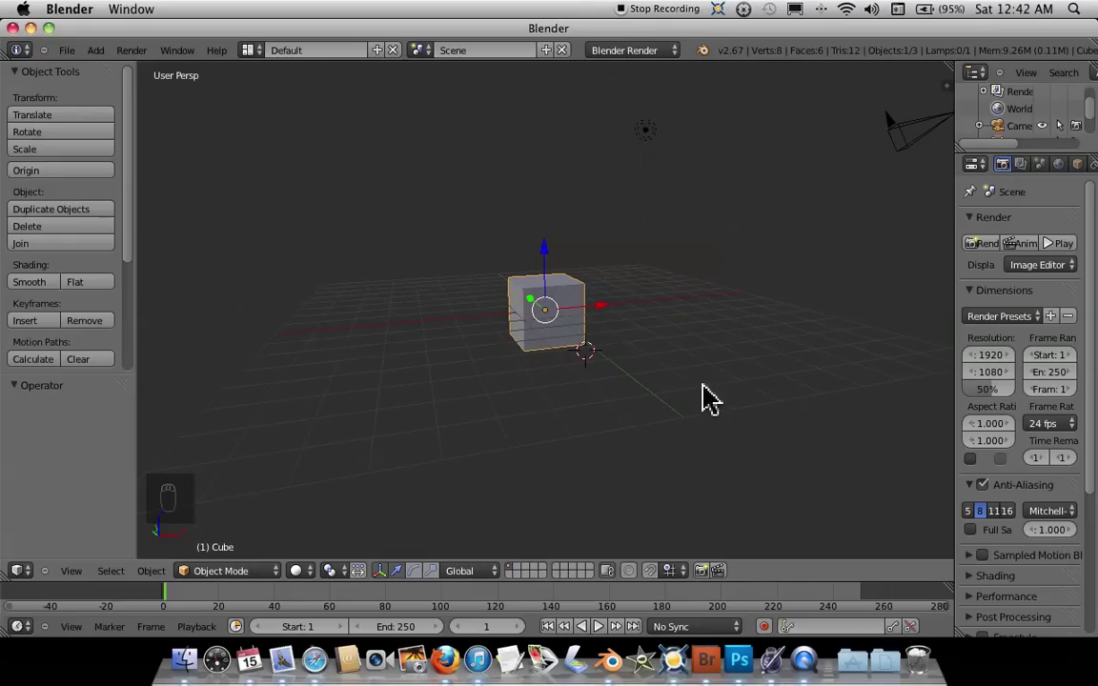
scroll(711, 400, right, 6)
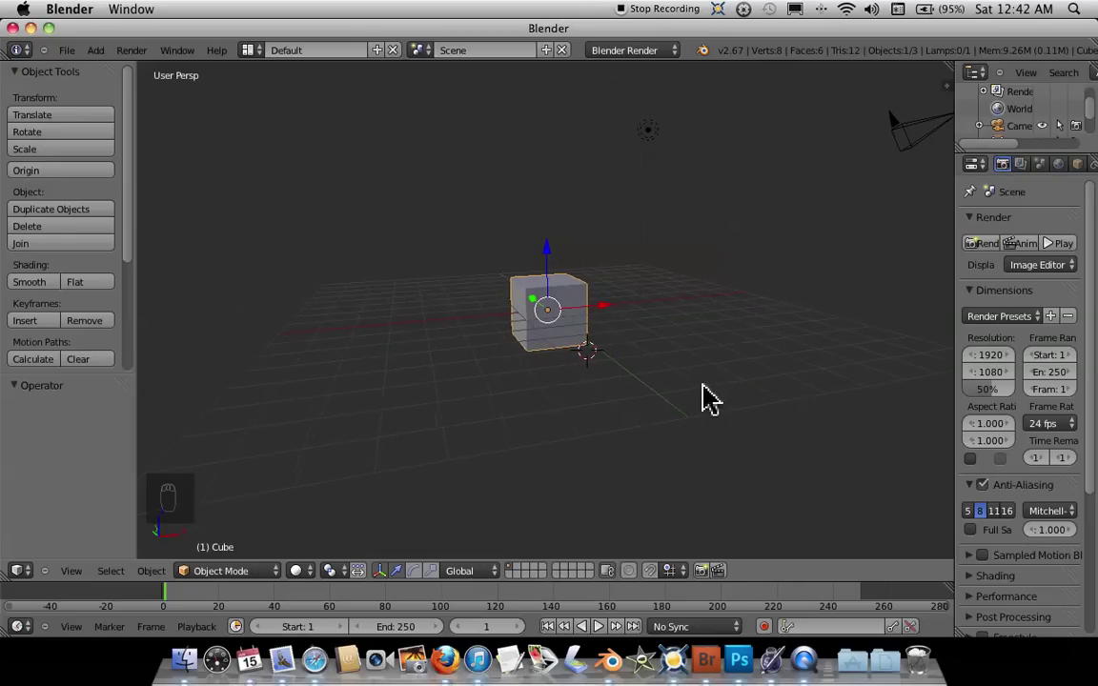
scroll(710, 400, left, 8)
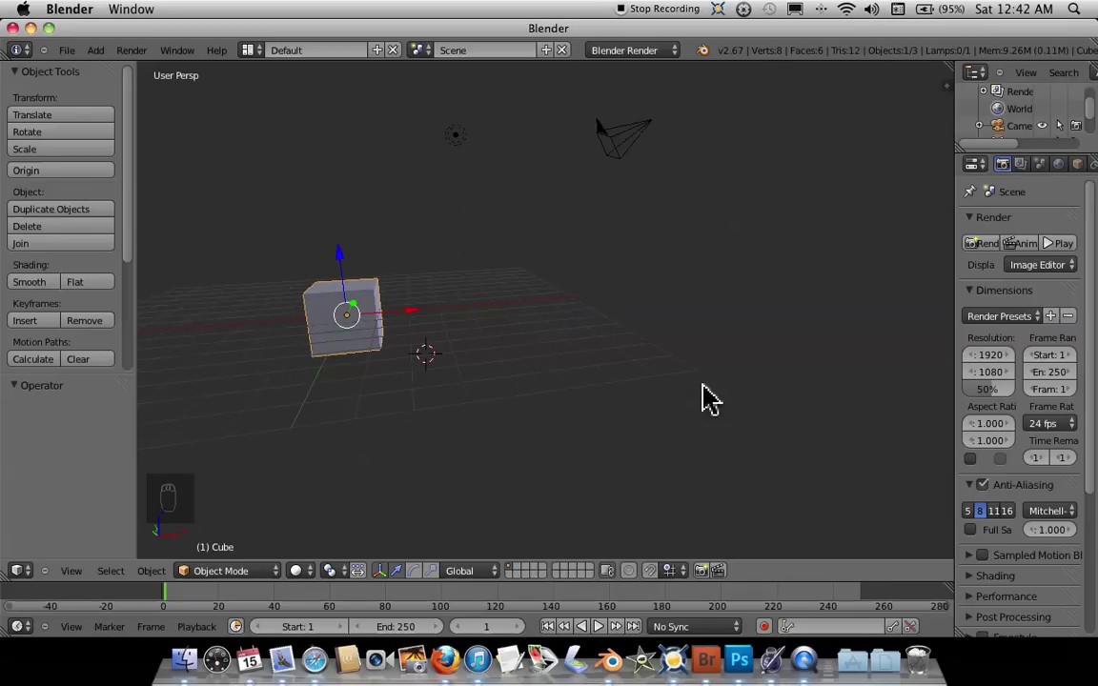
scroll(711, 400, right, 6)
scroll(710, 401, right, 2)
scroll(710, 400, left, 6)
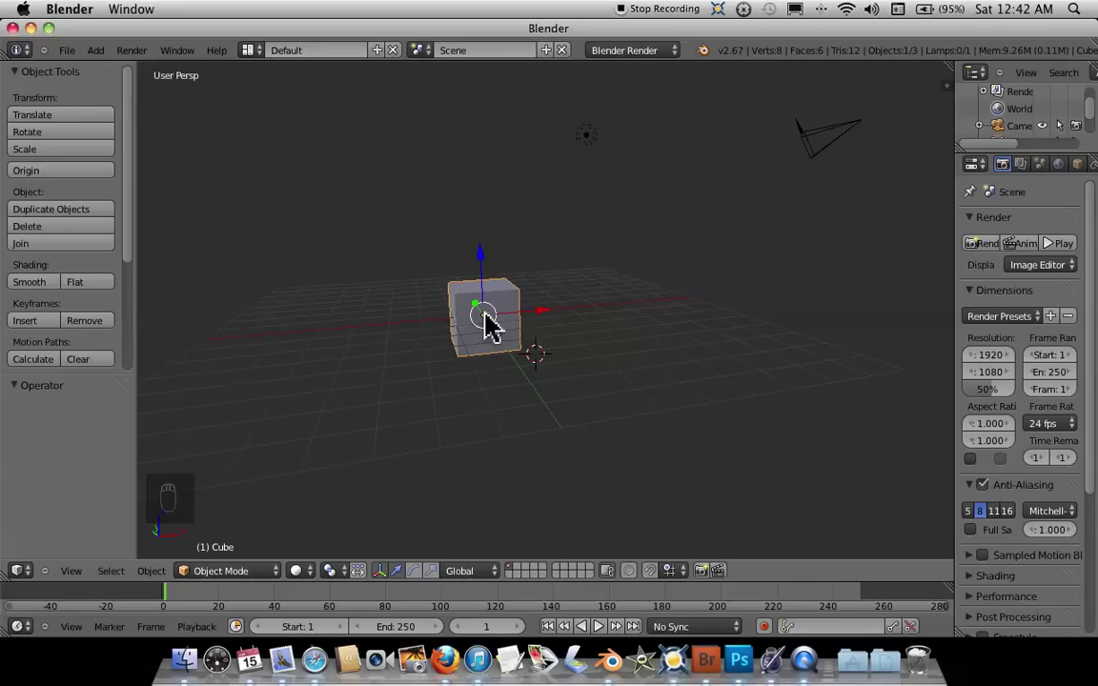
Step: Zoom the viewport out so the cube sits smaller within the grid
scroll(486, 324, up, 5)
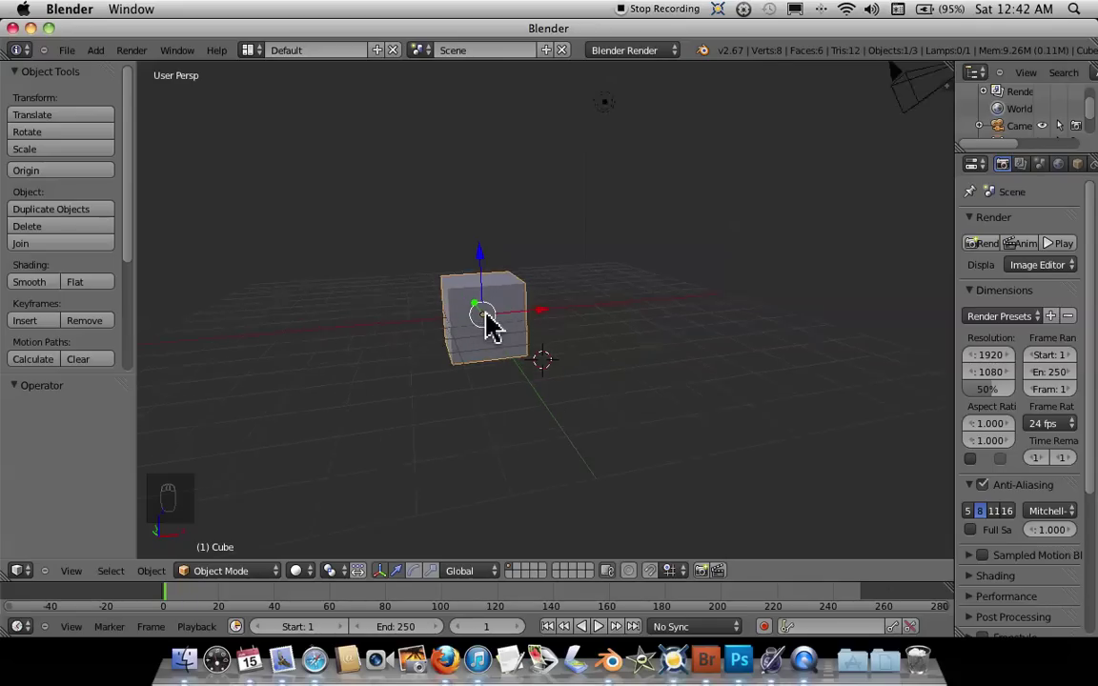
scroll(486, 325, up, 5)
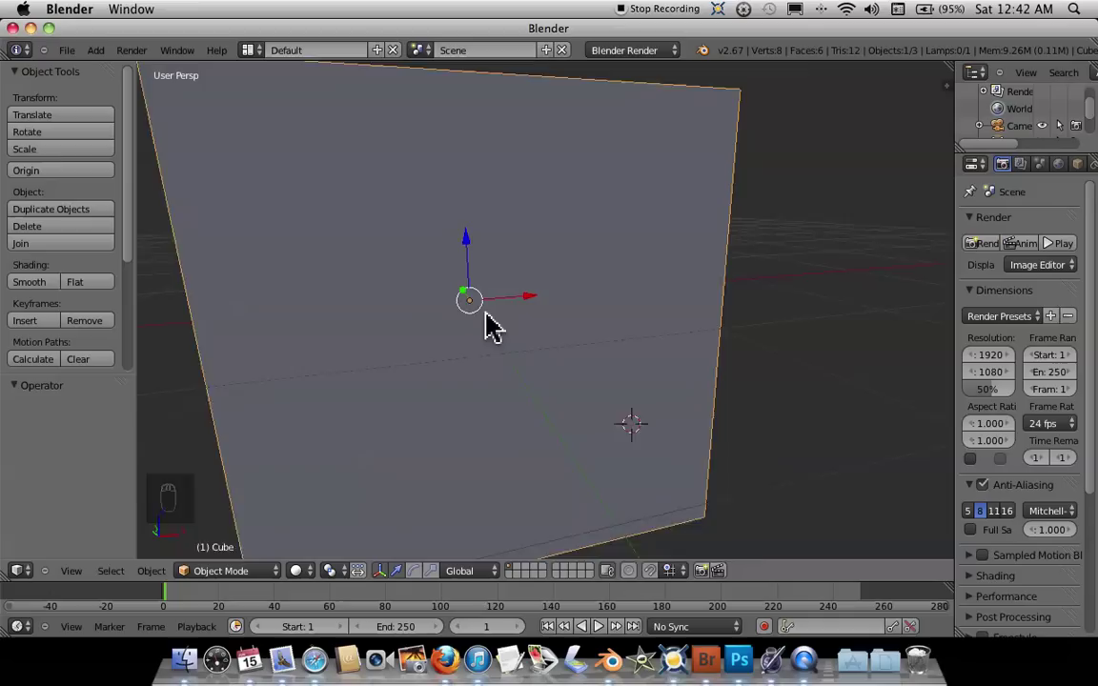
scroll(486, 324, down, 2)
scroll(488, 324, down, 5)
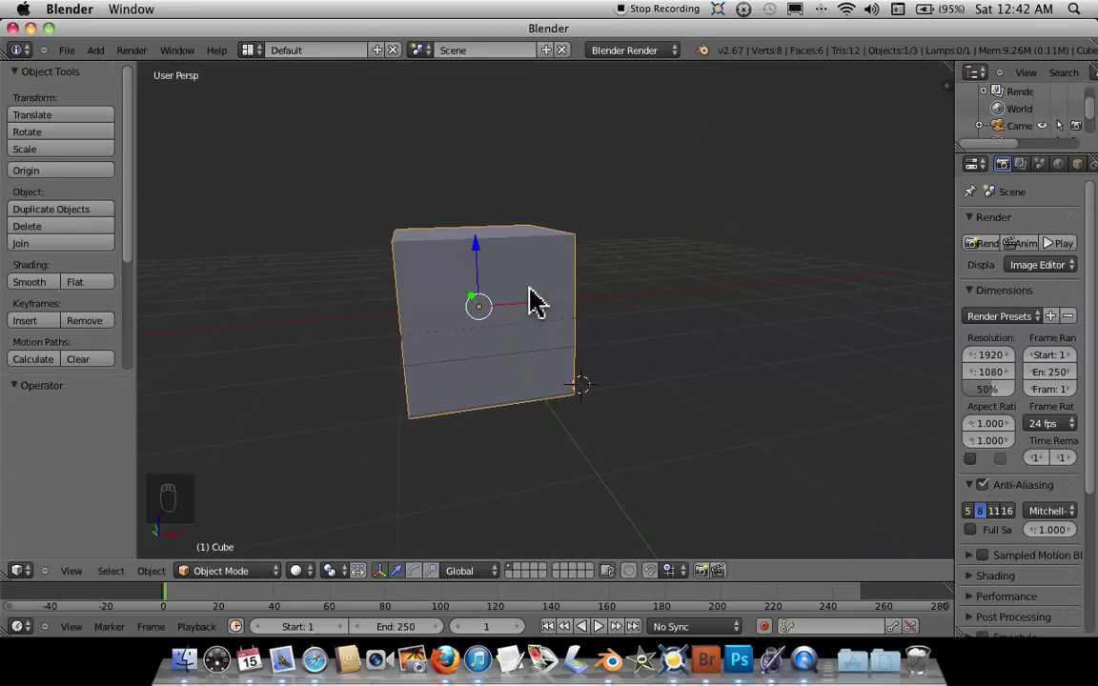
scroll(534, 301, down, 3)
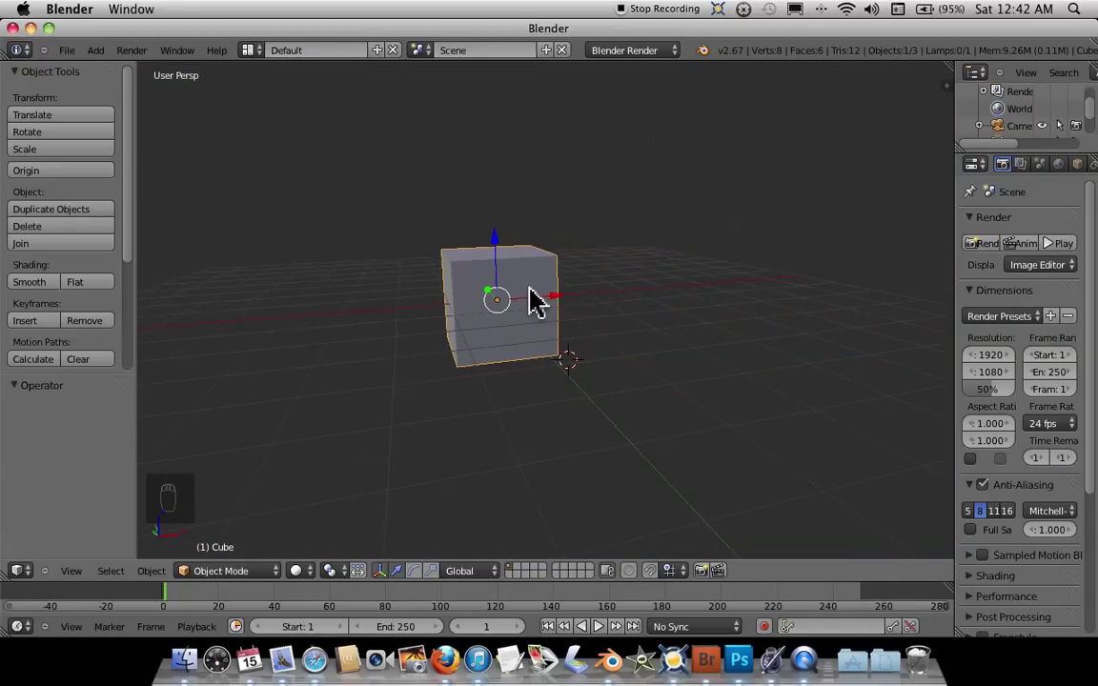
scroll(534, 301, down, 2)
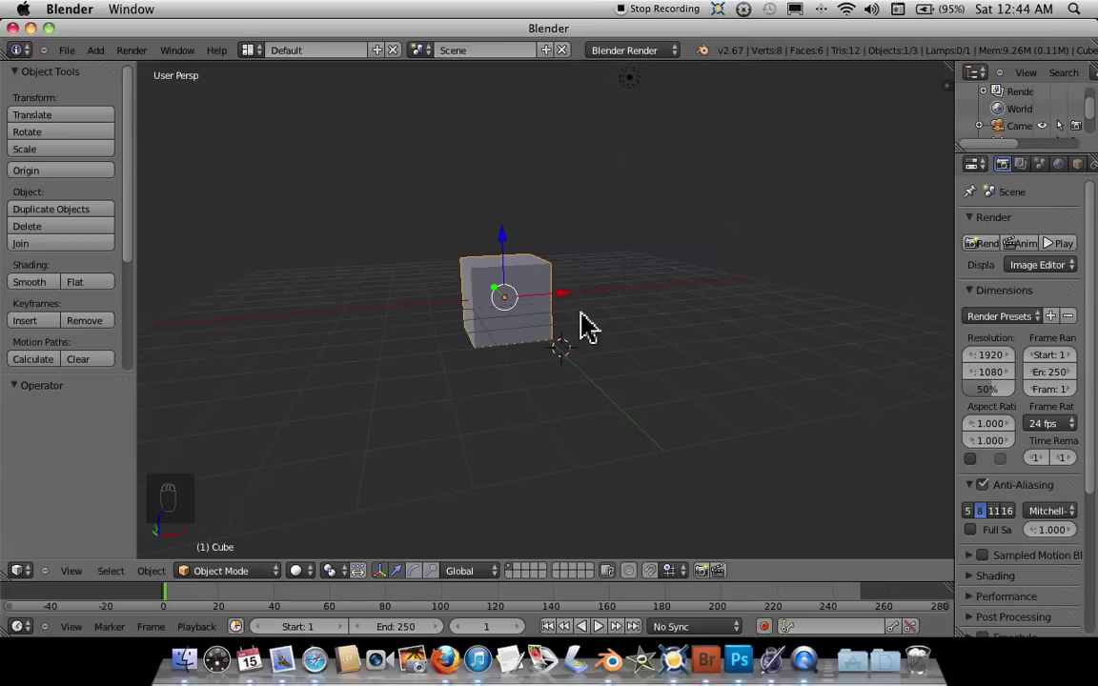
Step: Delete the default cube and add a UV Sphere mesh in its place
key(x)
click(587, 325)
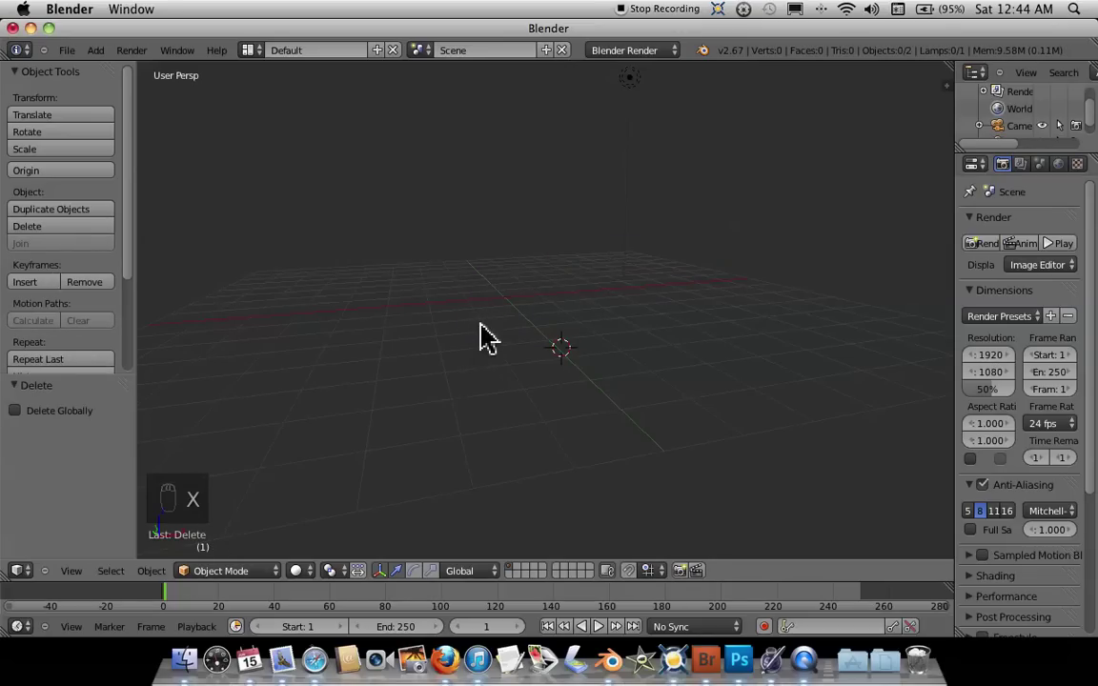
key(shift+a)
mouse_move(481, 329)
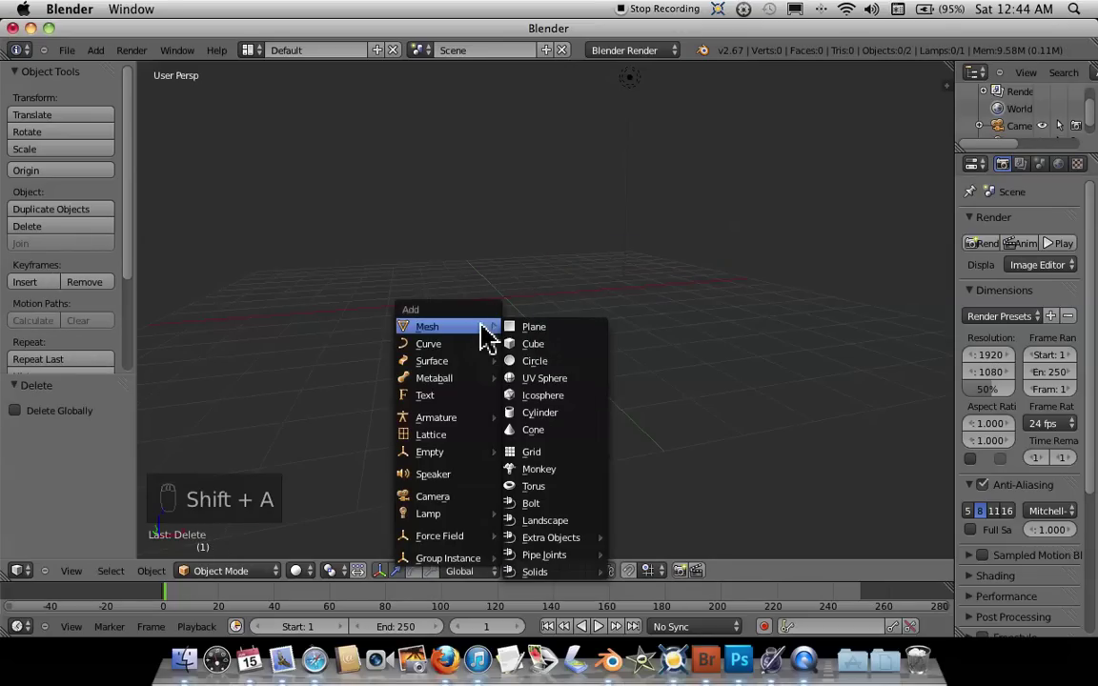
click(545, 378)
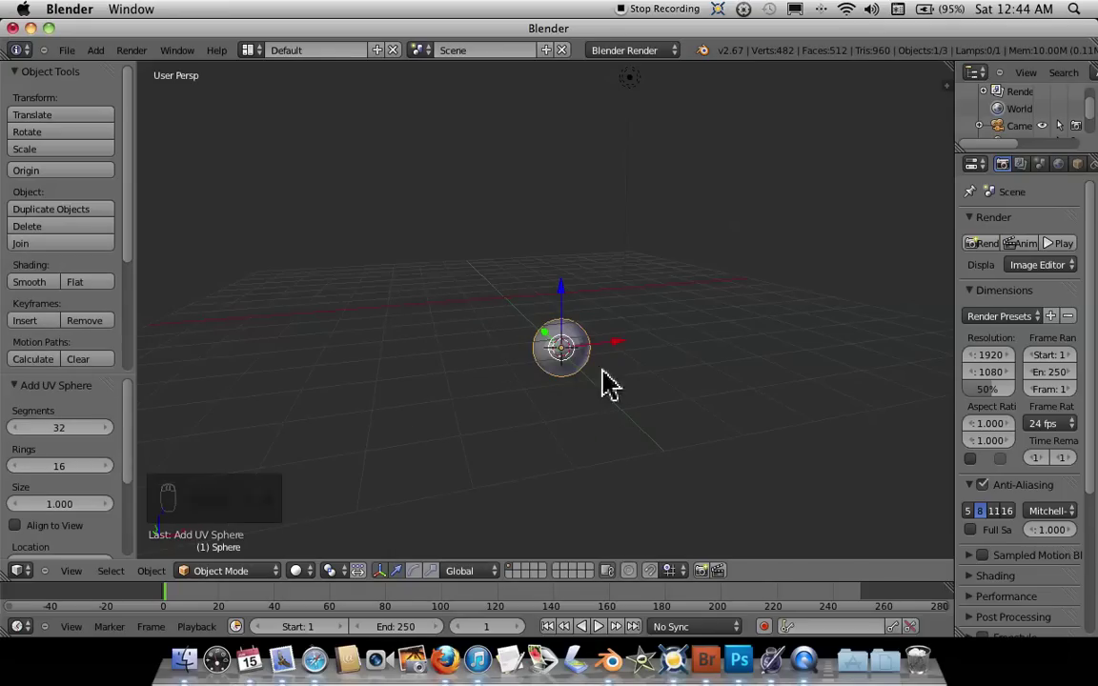
Step: Enter Edit Mode on the sphere with all vertices deselected and the 3D cursor on it
key(Tab)
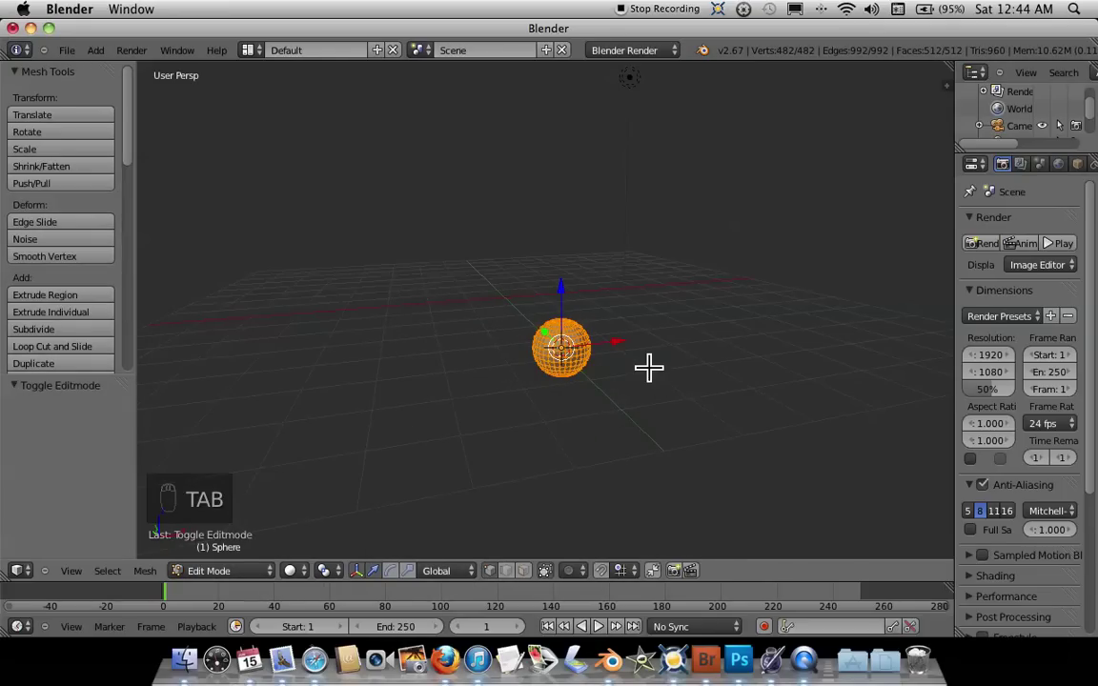
key(a)
key(a)
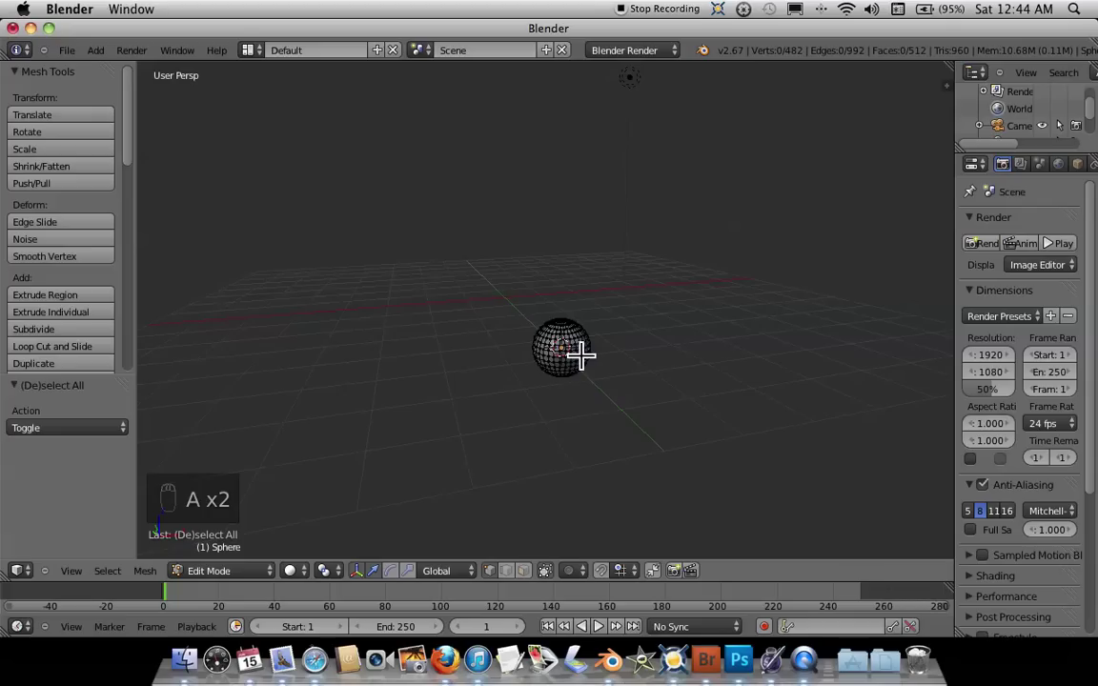
scroll(581, 355, up, 5)
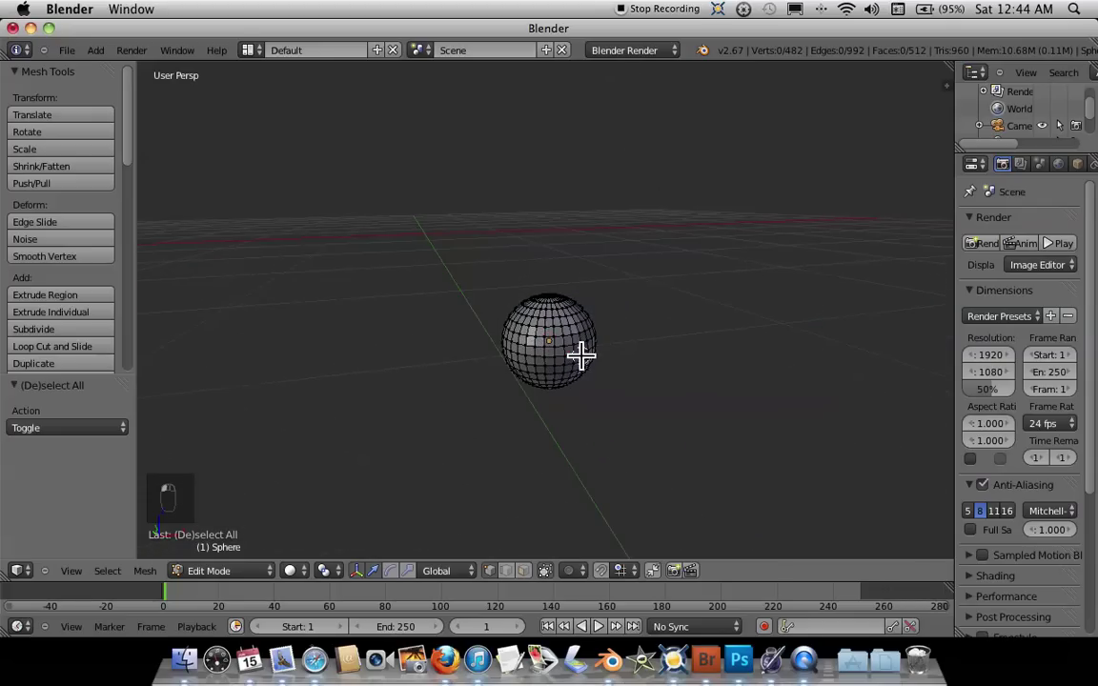
scroll(582, 356, up, 2)
click(581, 356)
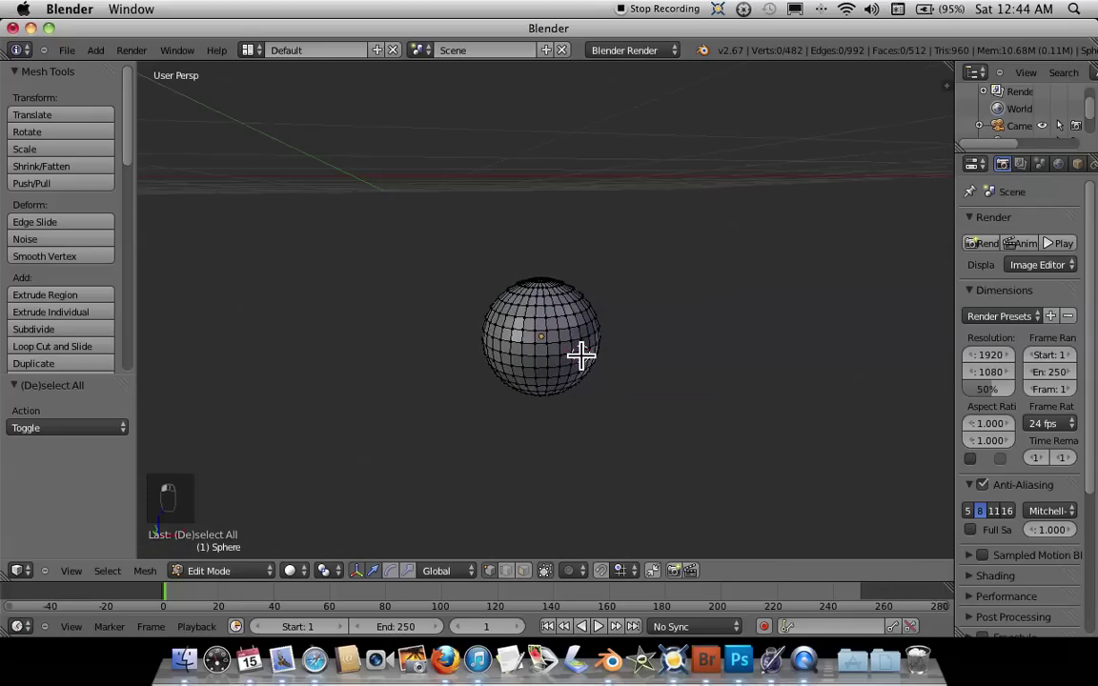
Step: Enable proportional editing and select a vertex on the sphere's right side
click(577, 571)
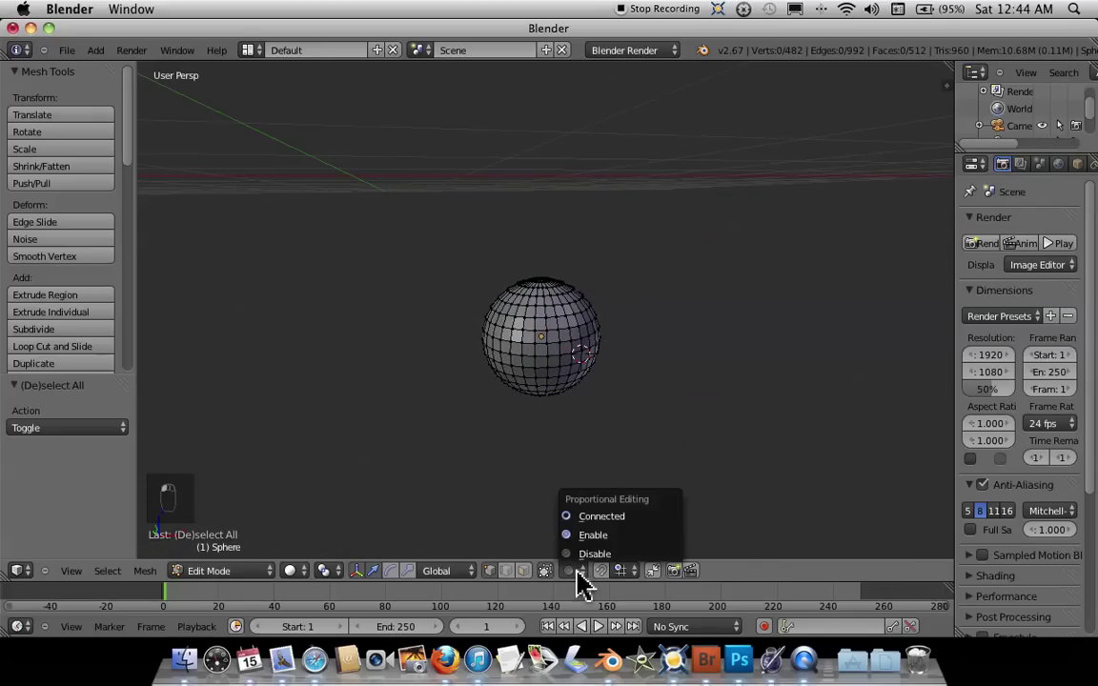
click(621, 536)
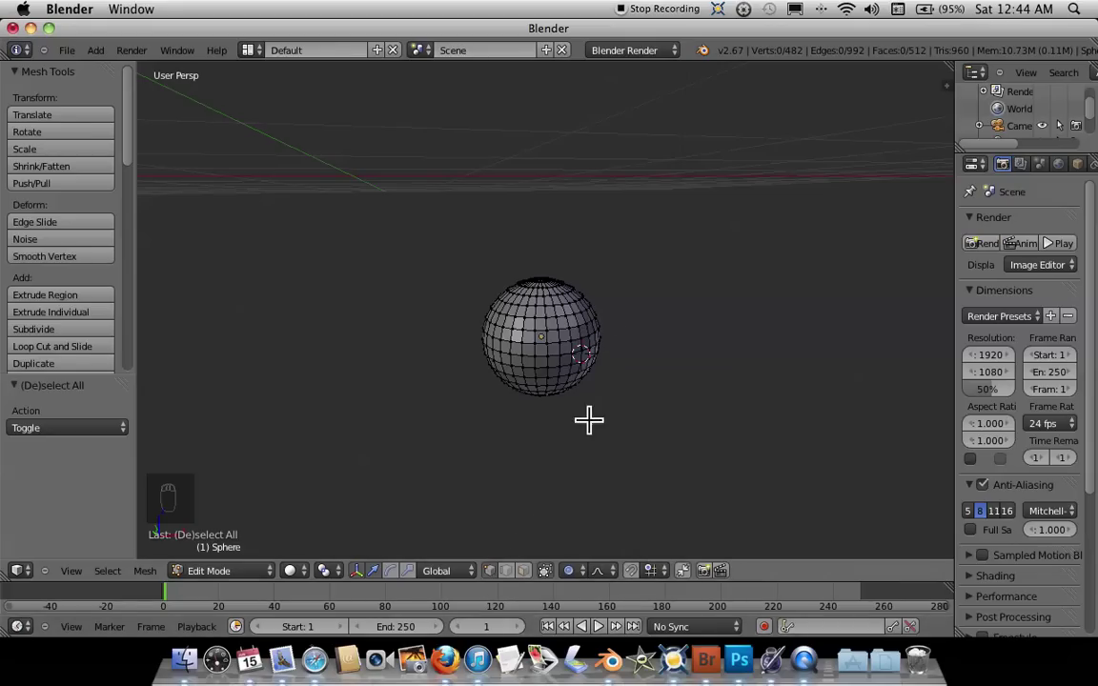
right_click(578, 325)
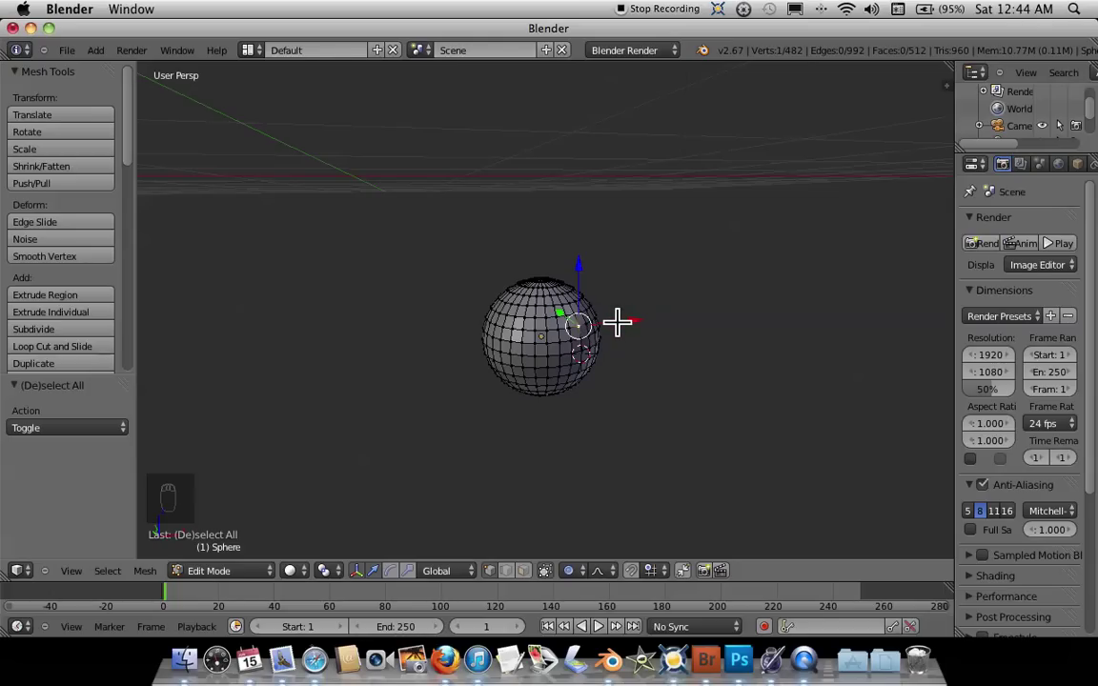
Step: Pull that vertex outward along X with a proportional falloff size of 0.56
drag(617, 323, 634, 322)
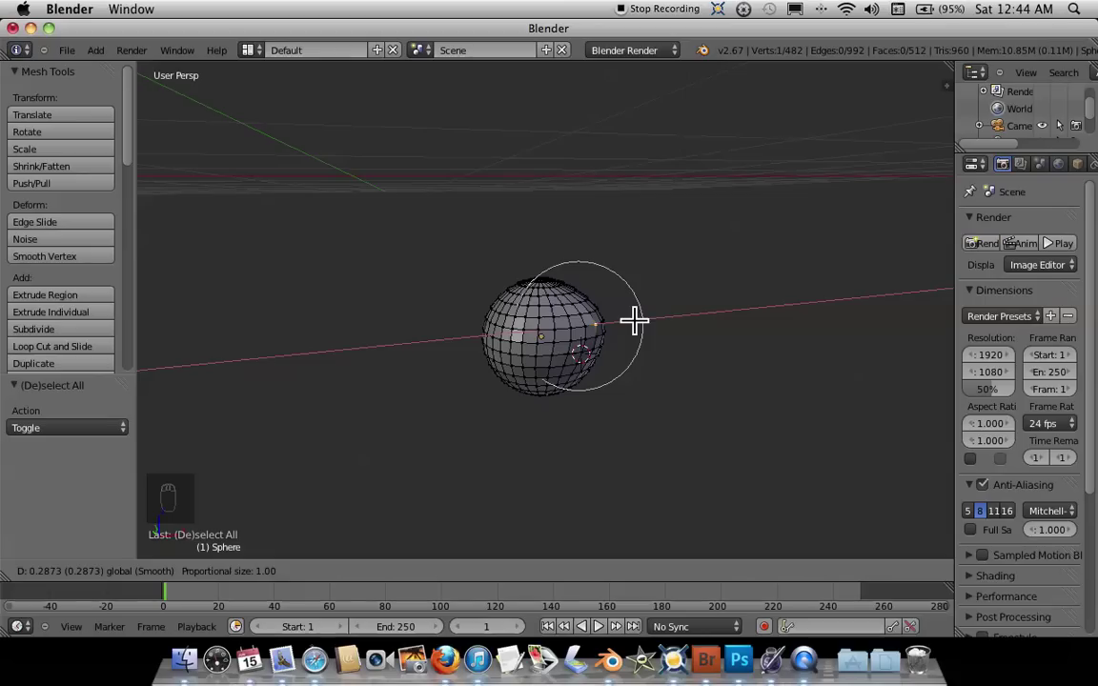
scroll(635, 321, down, 5)
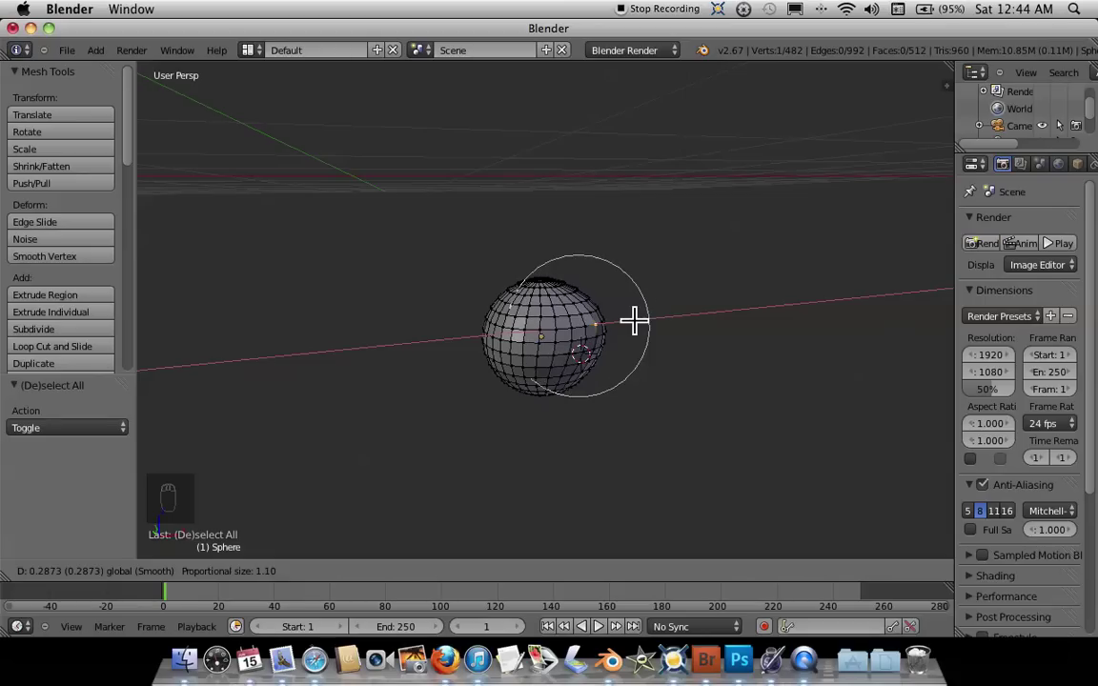
scroll(635, 321, down, 1)
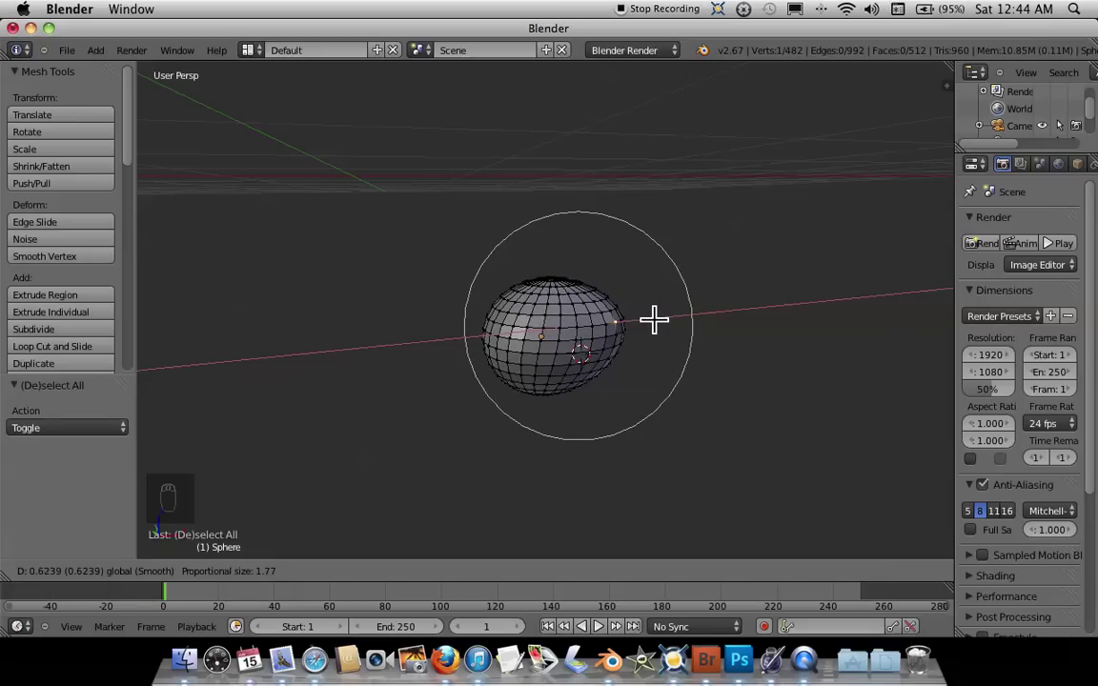
scroll(653, 321, up, 6)
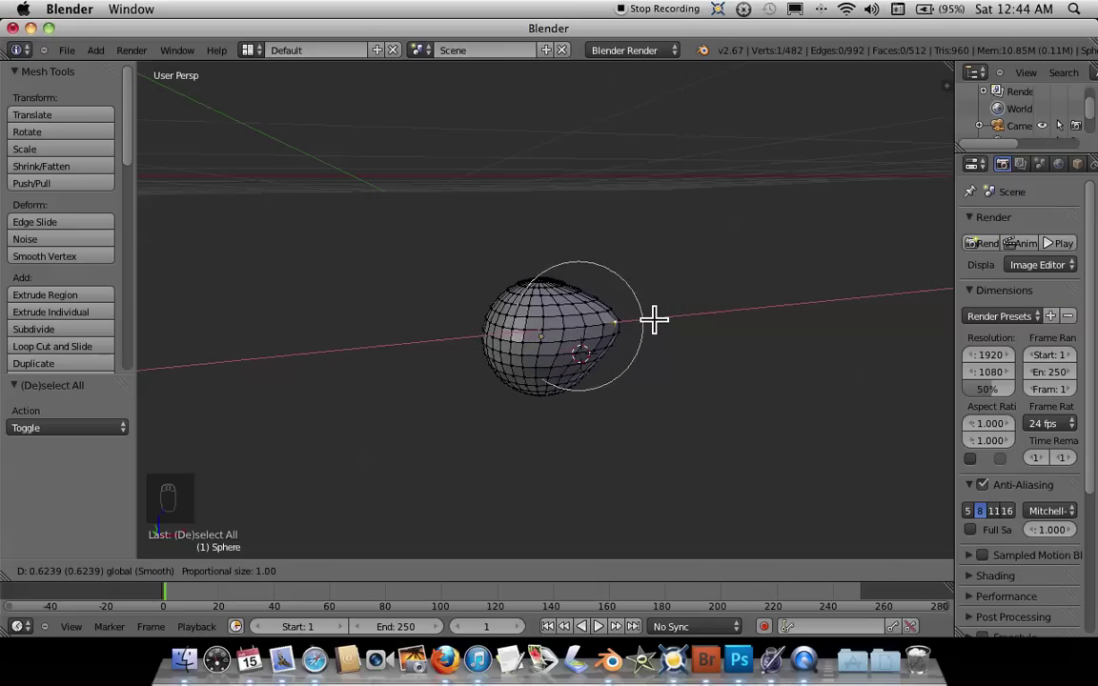
scroll(654, 320, up, 5)
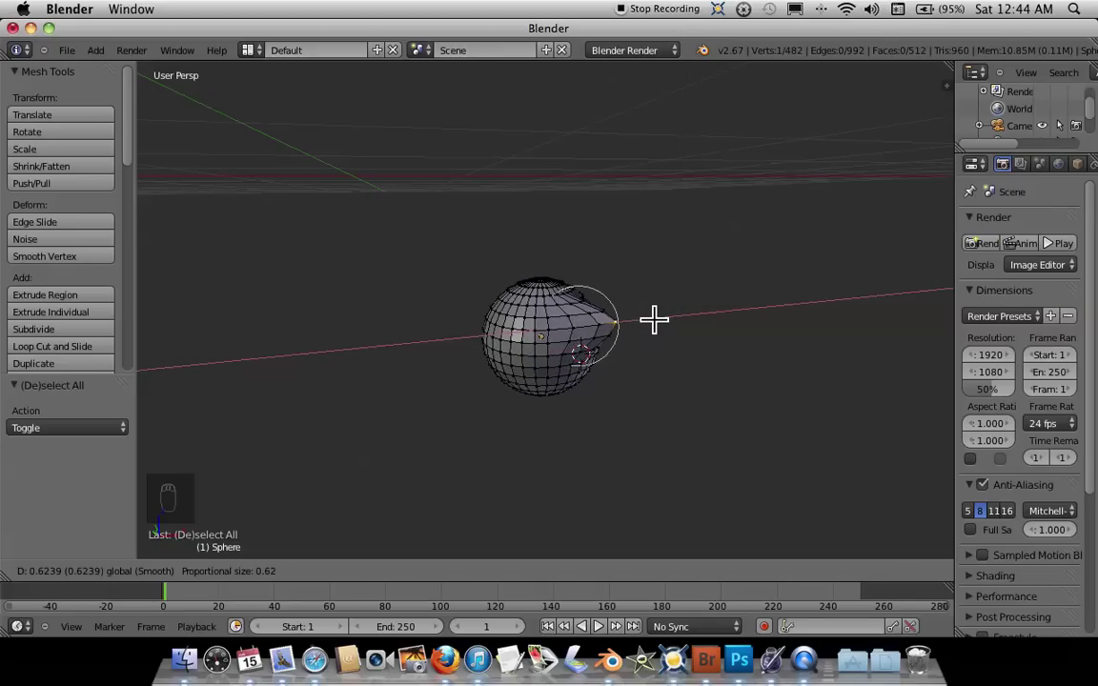
scroll(653, 320, up, 1)
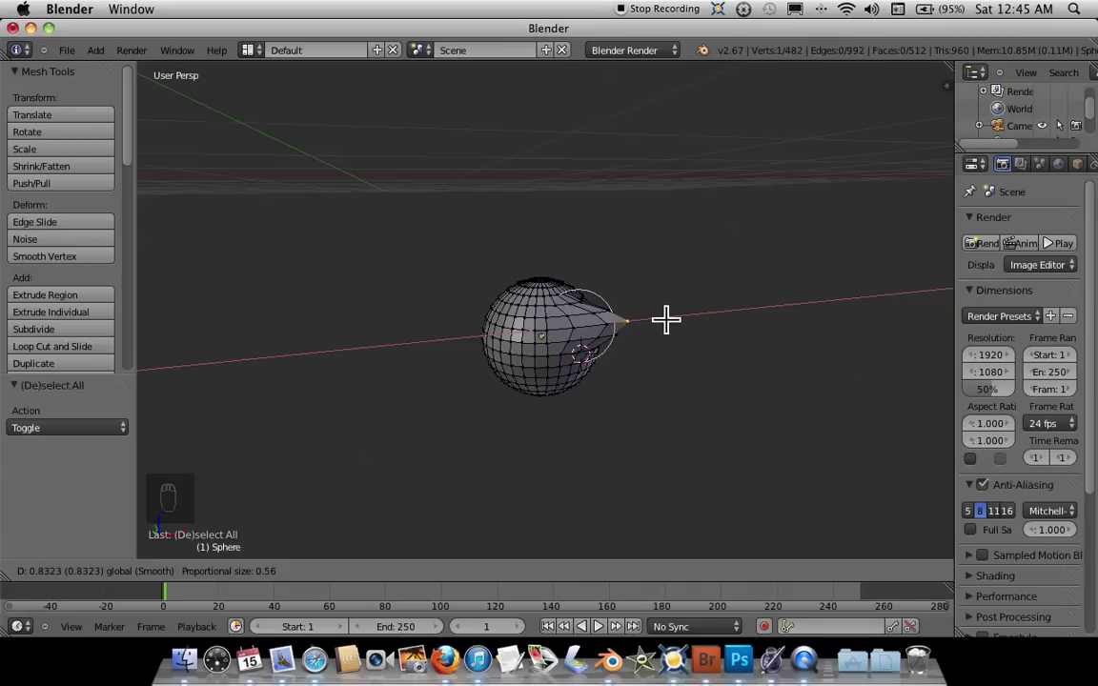
Step: Confirm the sideways spike and select a vertex on the sphere's upper left
click(665, 318)
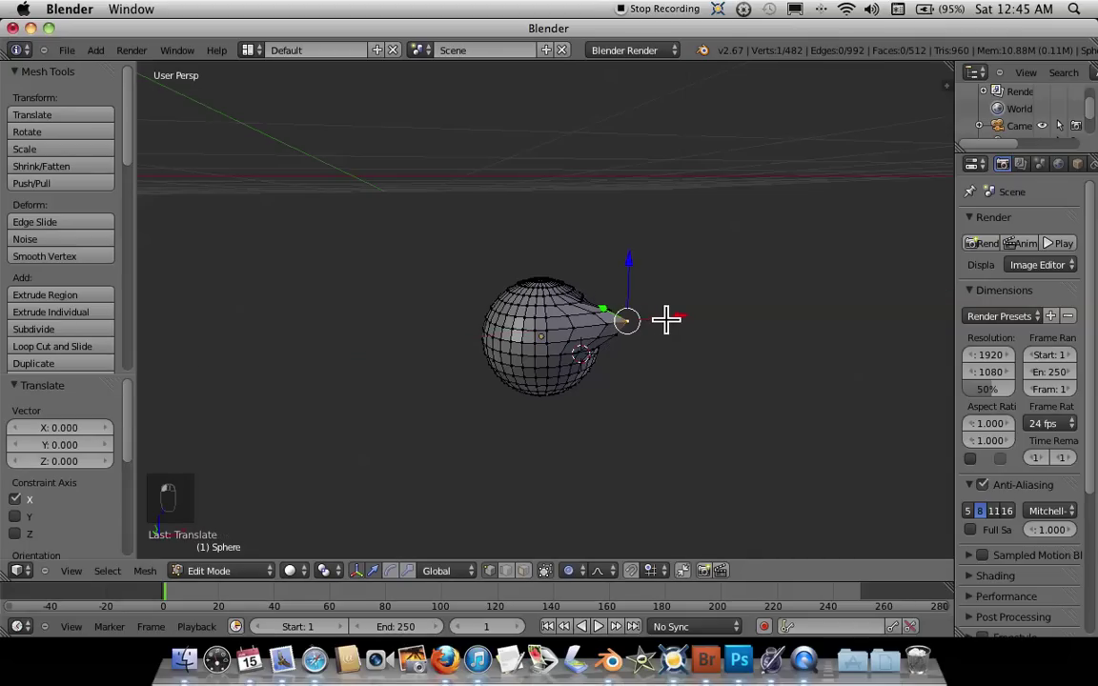
scroll(665, 318, up, 5)
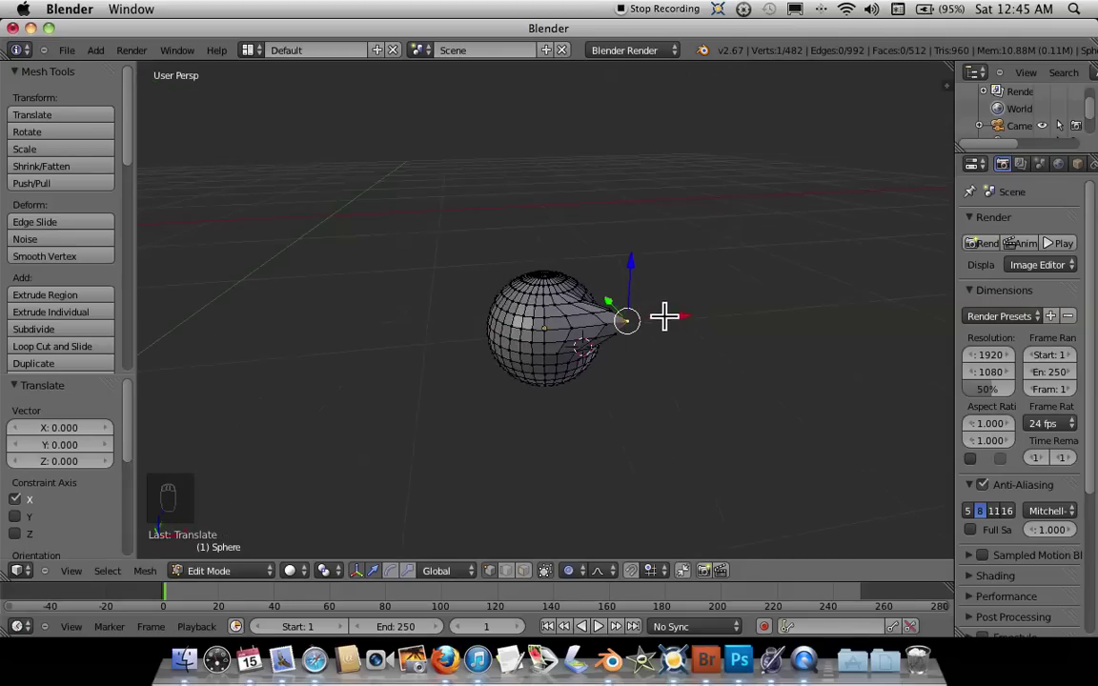
right_click(507, 315)
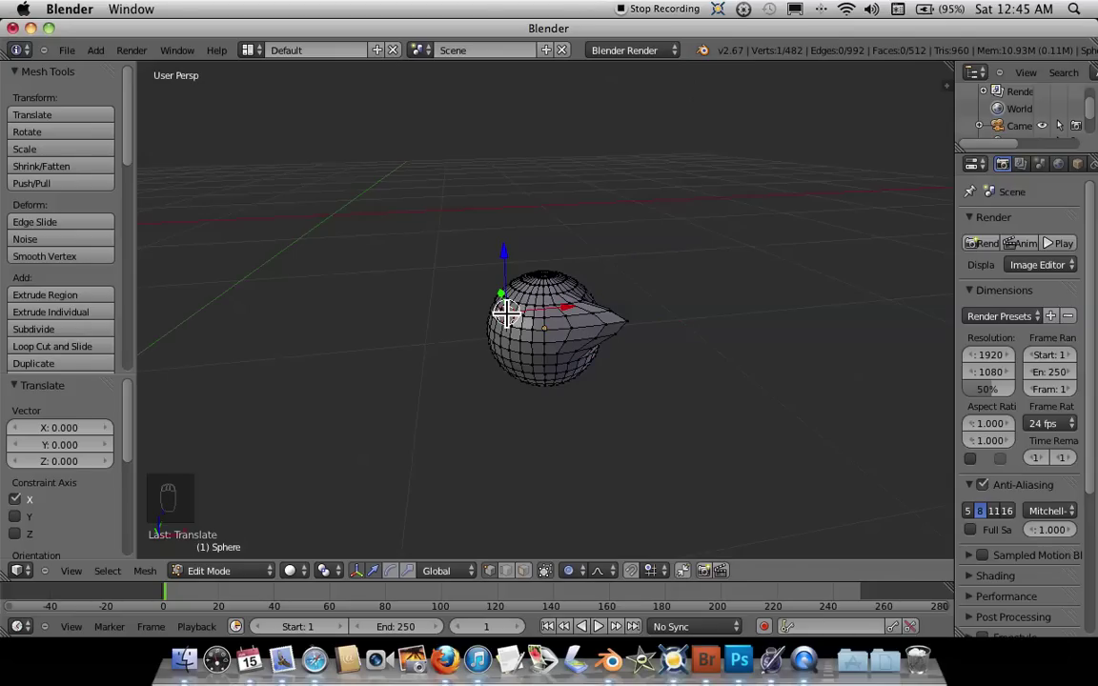
Step: Raise that vertex 0.152 along Z with an adjusted proportional falloff
key(g)
right_click(500, 312)
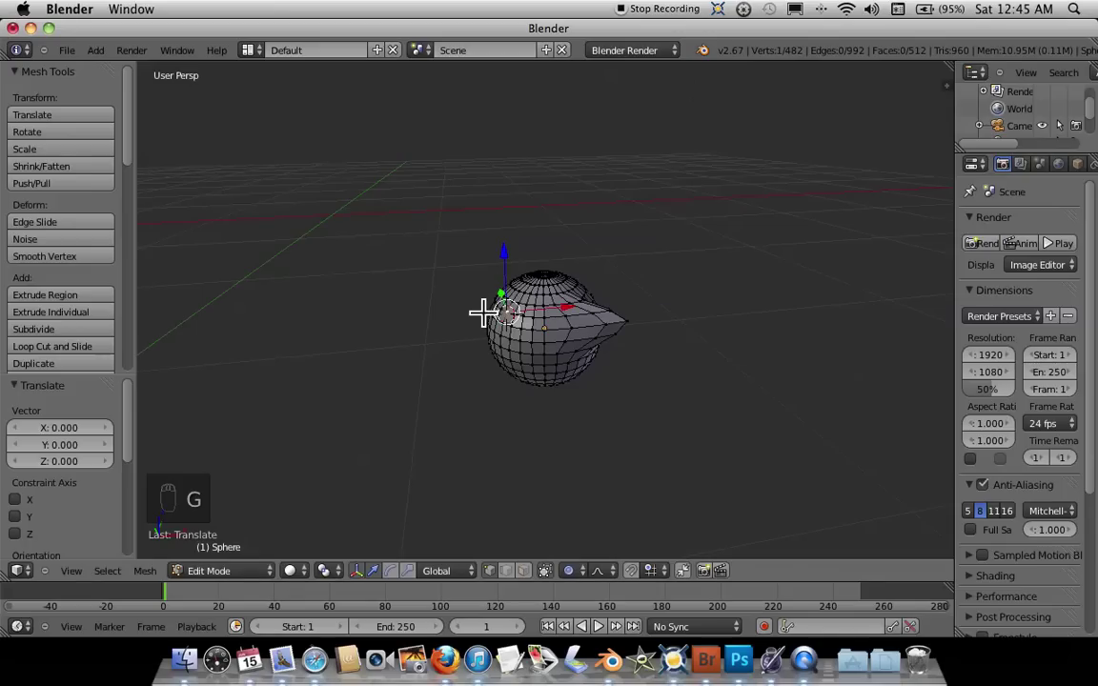
key(g)
right_click(507, 309)
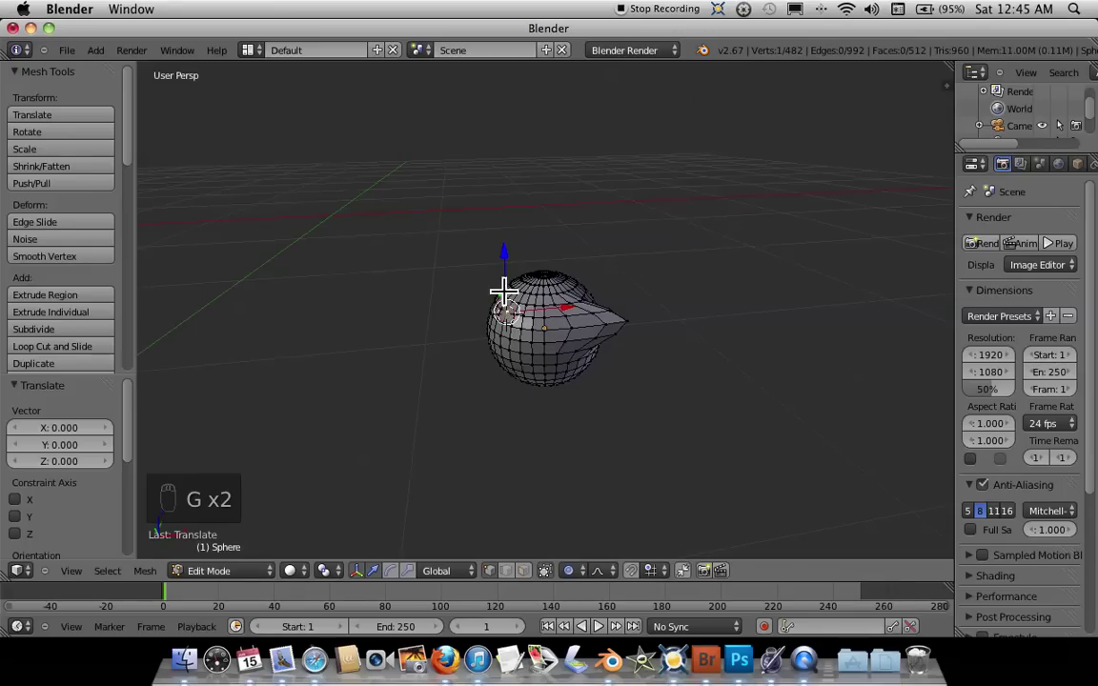
key(g)
key(z)
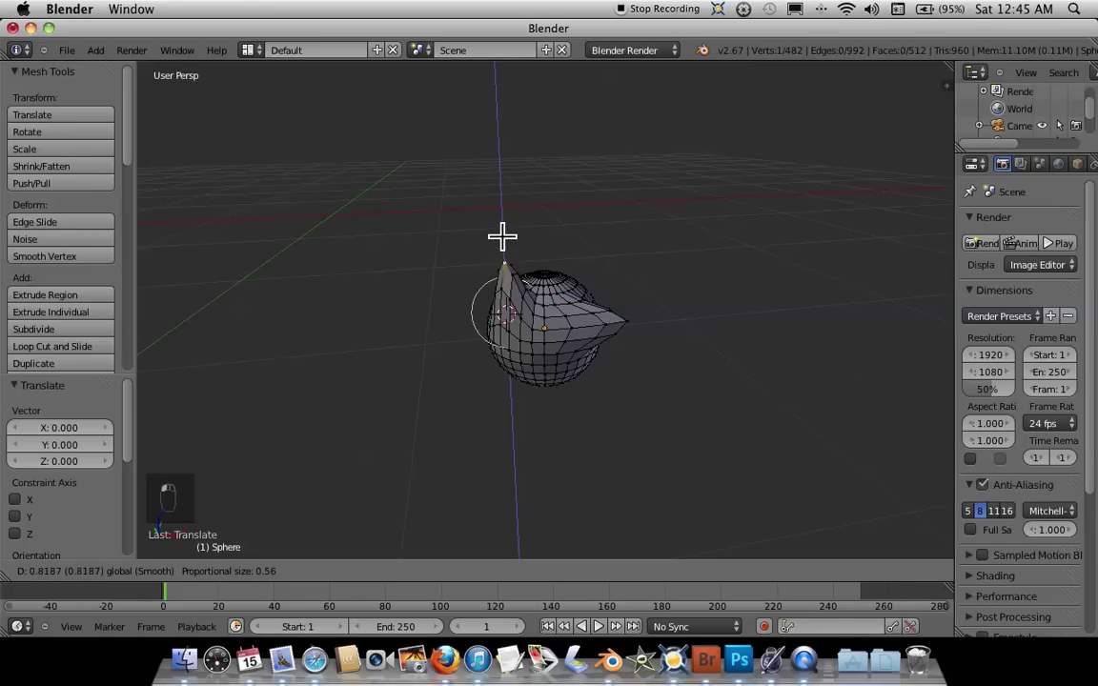
scroll(502, 236, down, 8)
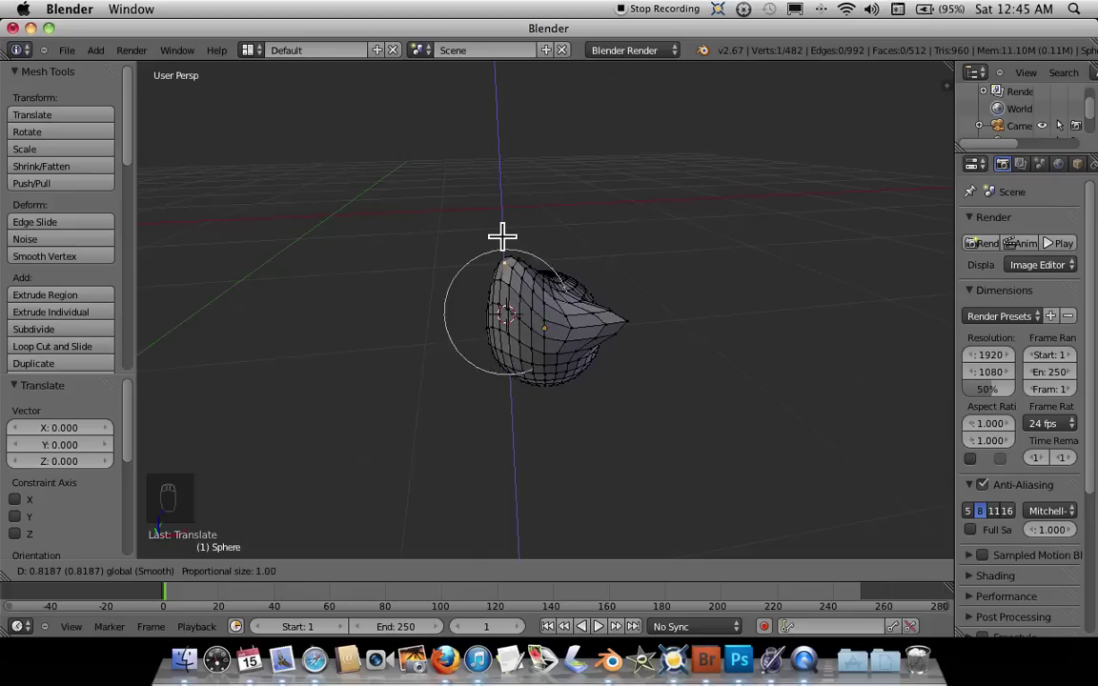
scroll(502, 237, down, 2)
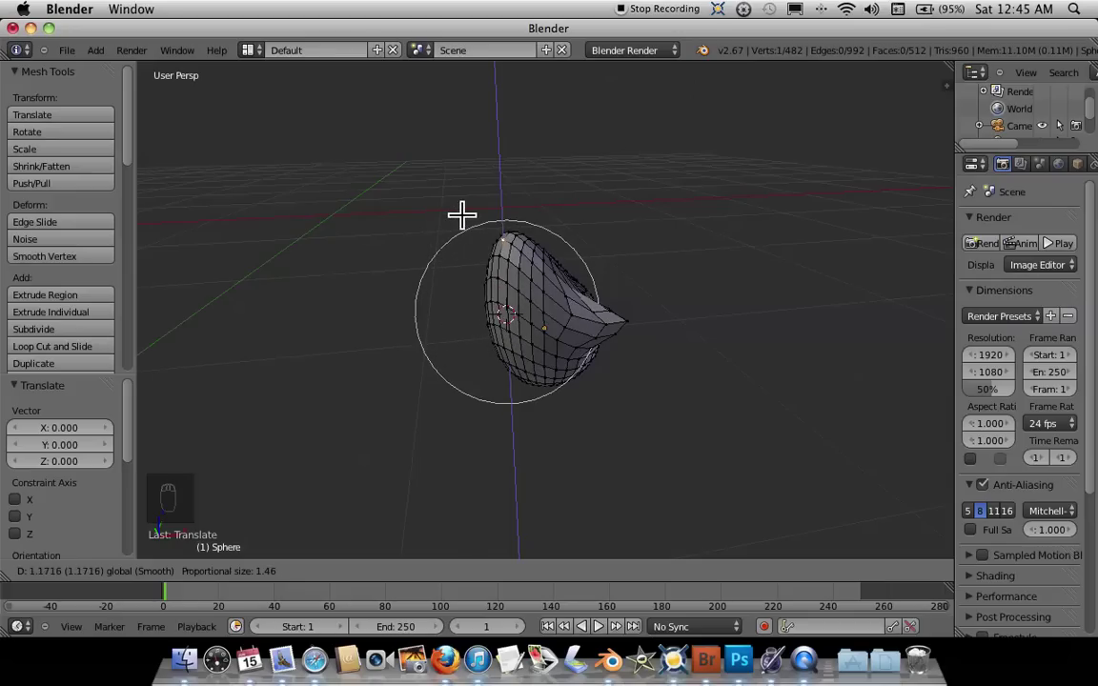
scroll(475, 200, up, 8)
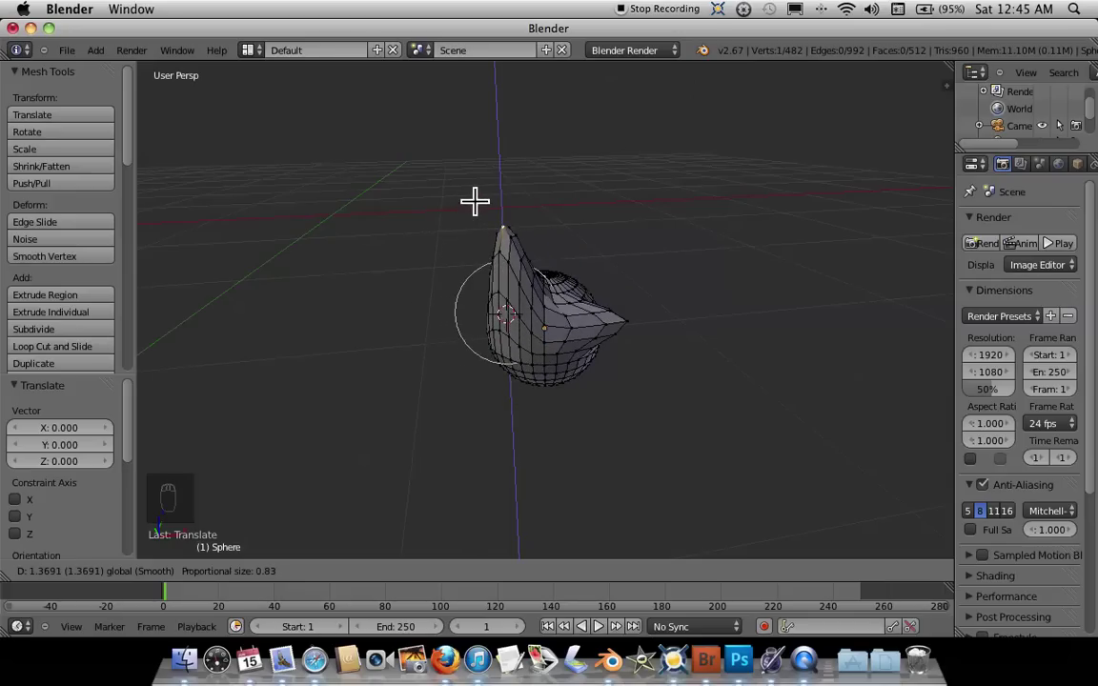
scroll(475, 200, up, 2)
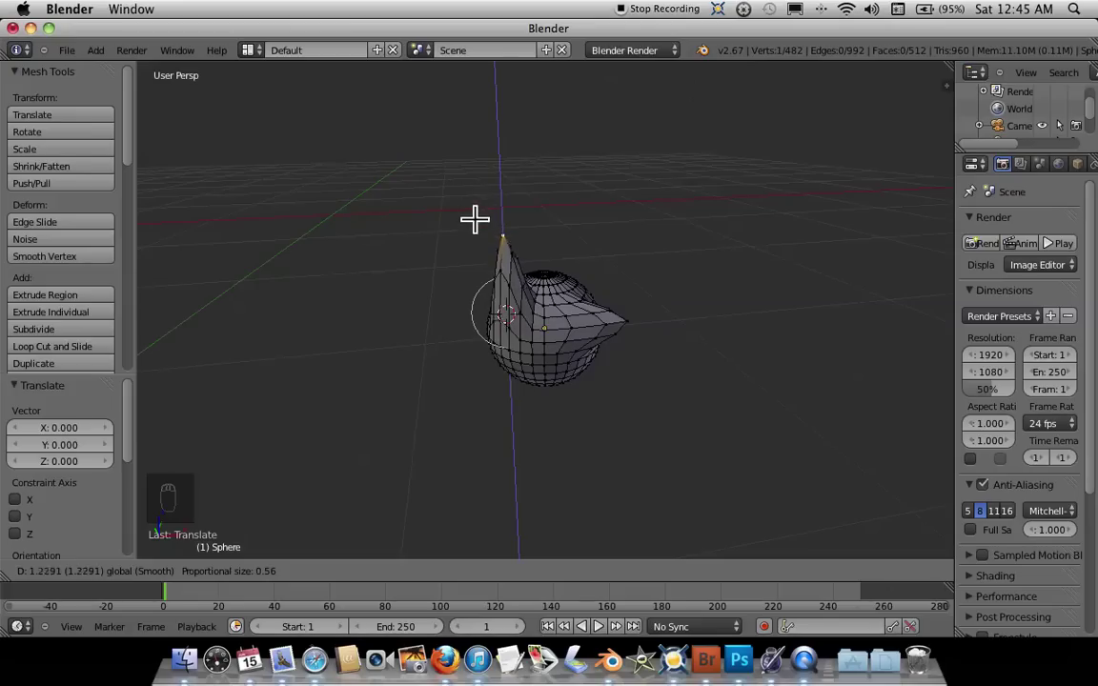
click(480, 278)
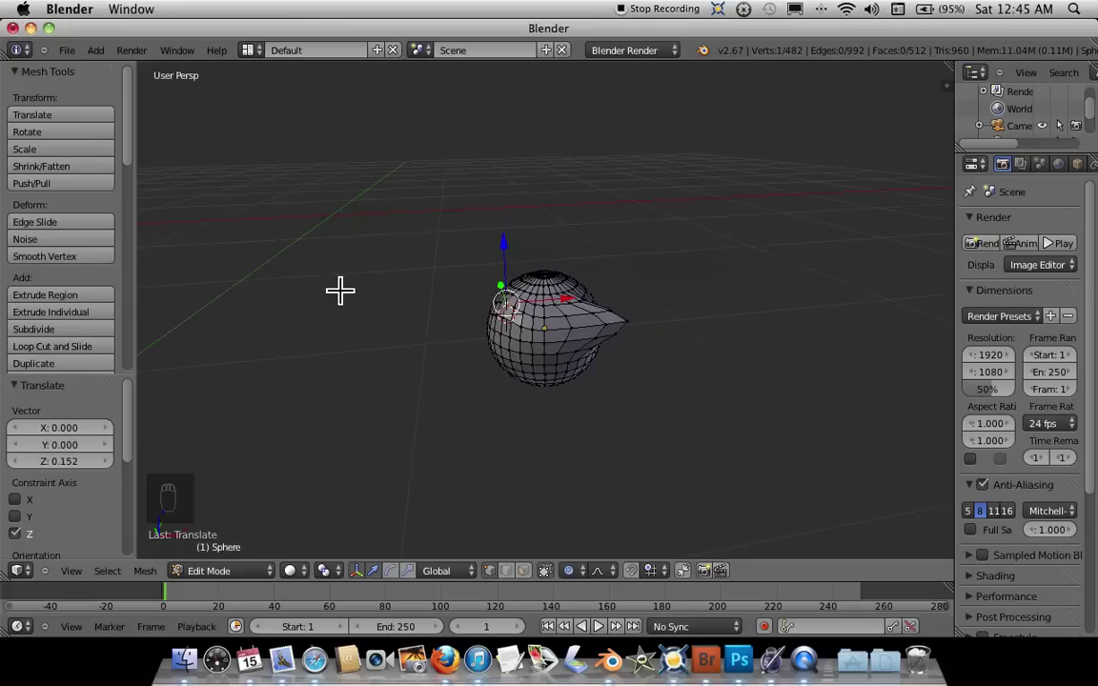